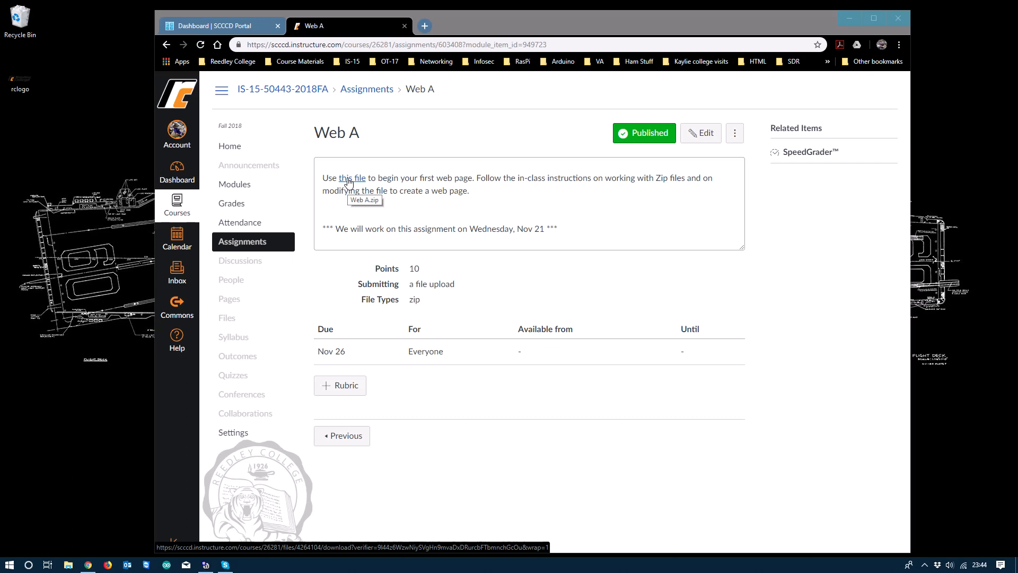
Step: Save the Web A starter file link from Chrome to the desktop as Web+A.zip
right_click(349, 182)
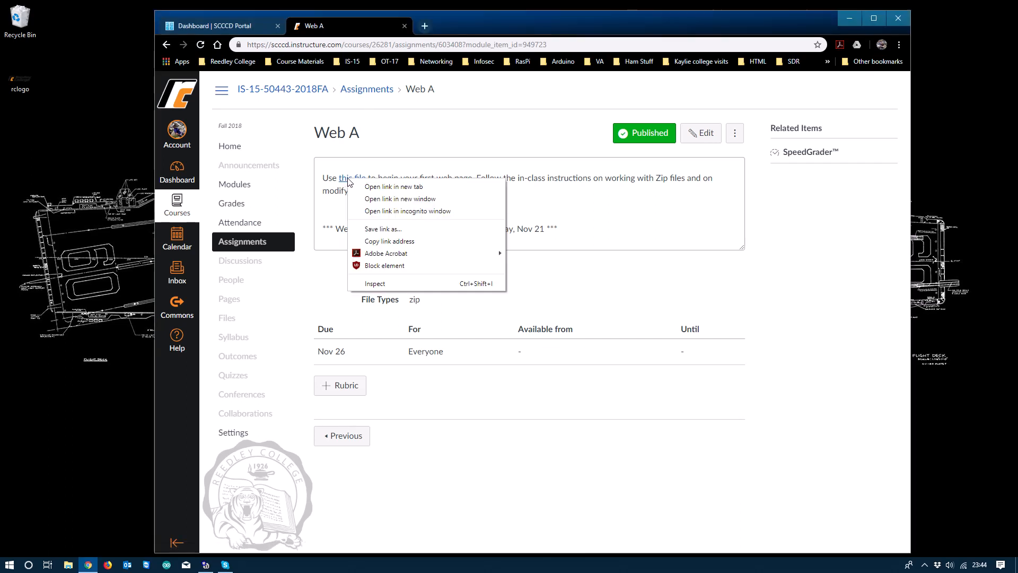
left_click(366, 231)
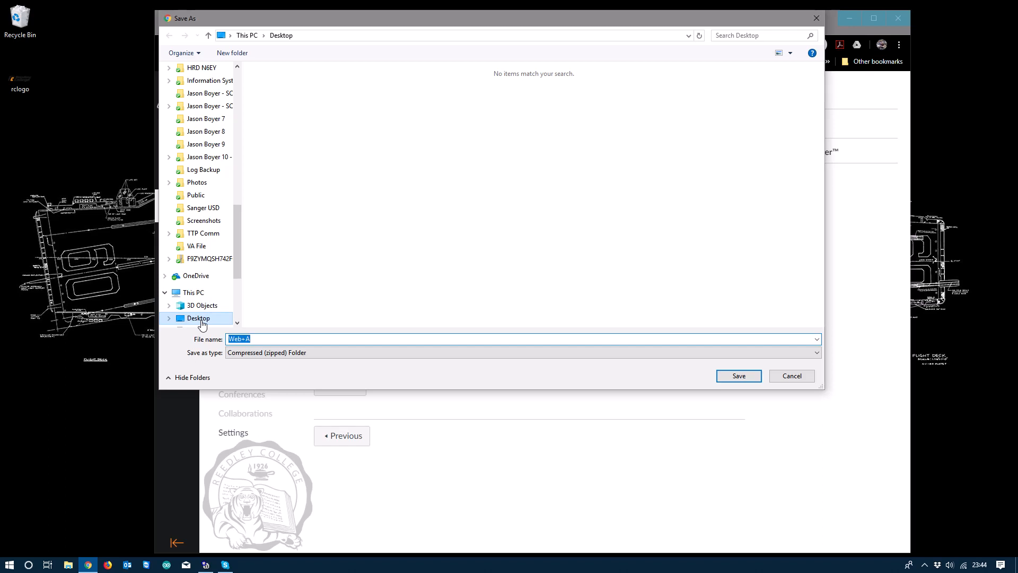
left_click(743, 379)
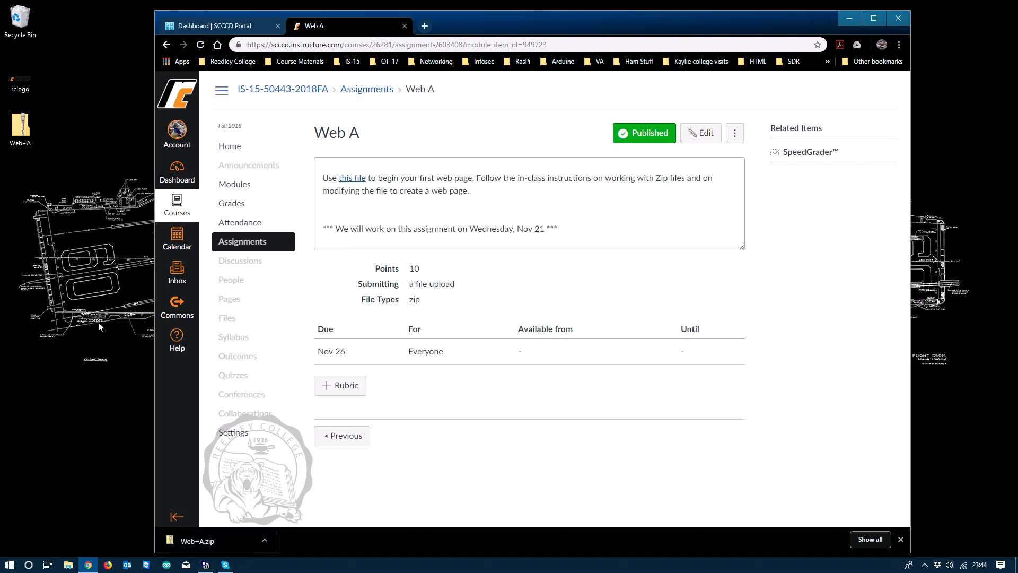
Step: Open Web+A.zip and copy its Web A folder onto the desktop
left_click(21, 137)
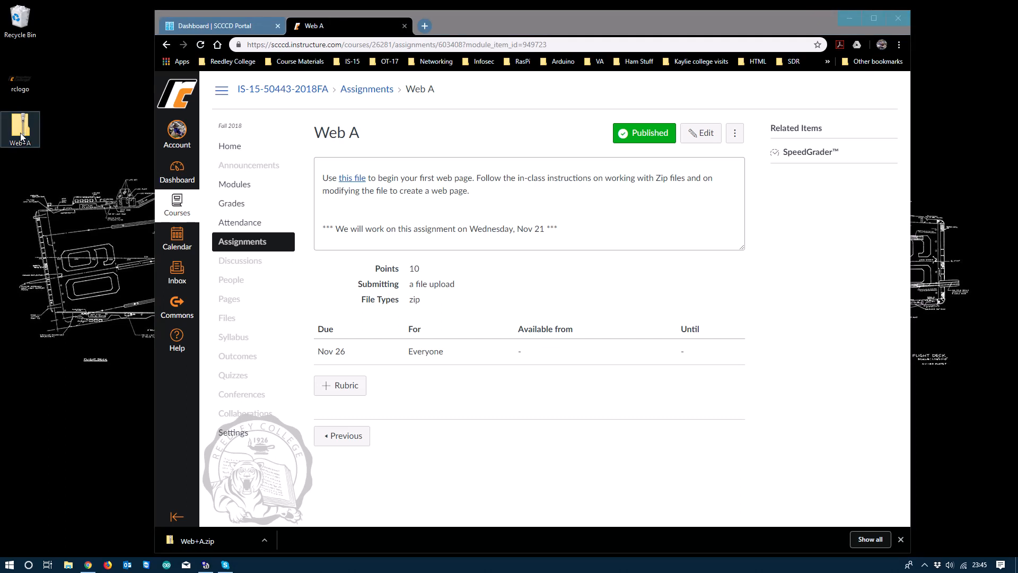
double_click(22, 136)
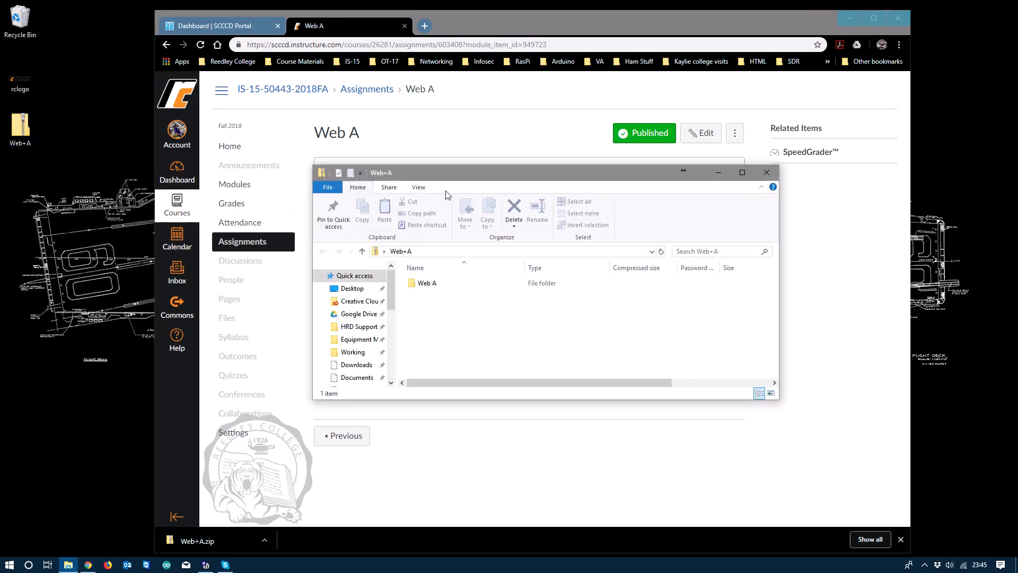
left_click_drag(587, 177, 368, 185)
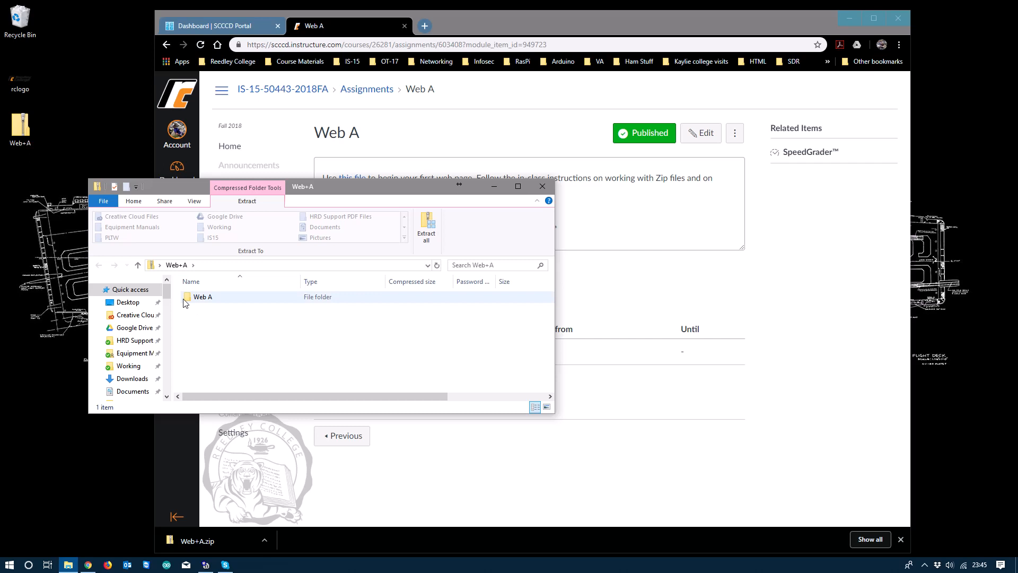
left_click_drag(192, 186, 222, 148)
left_click_drag(217, 262, 41, 224)
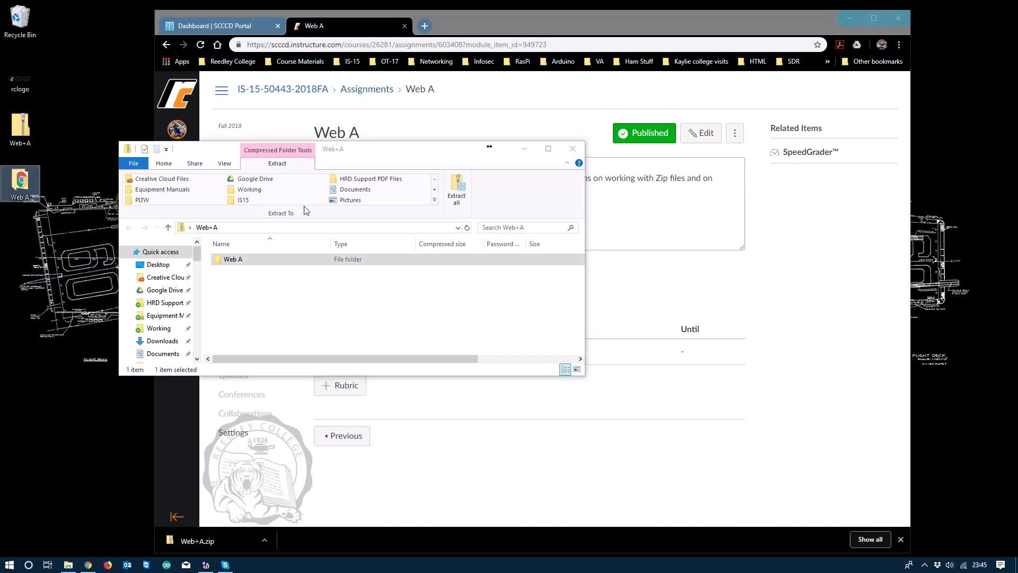
Step: Close the zip window and move Web+A.zip to the Recycle Bin
left_click(578, 148)
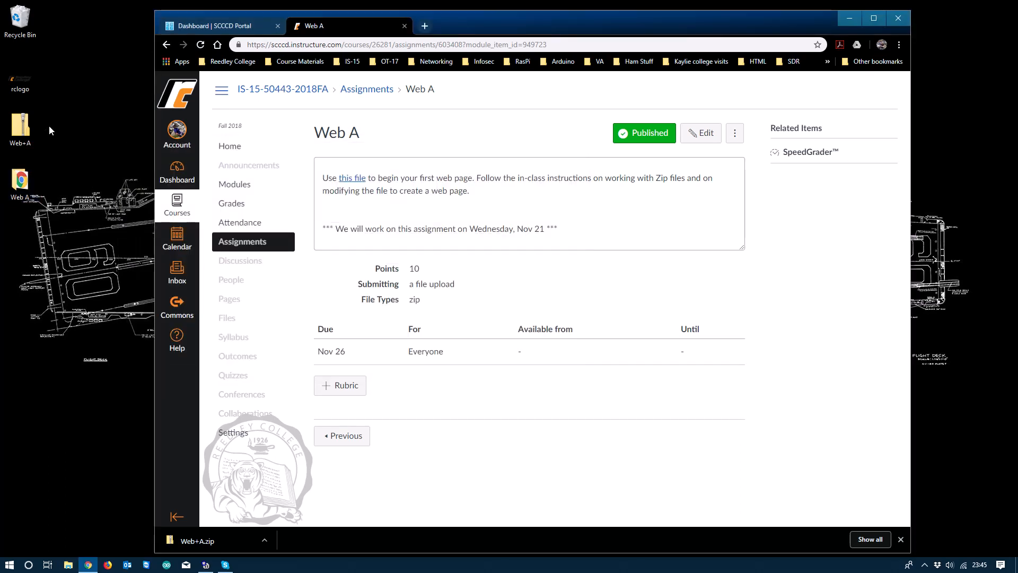
left_click(21, 139)
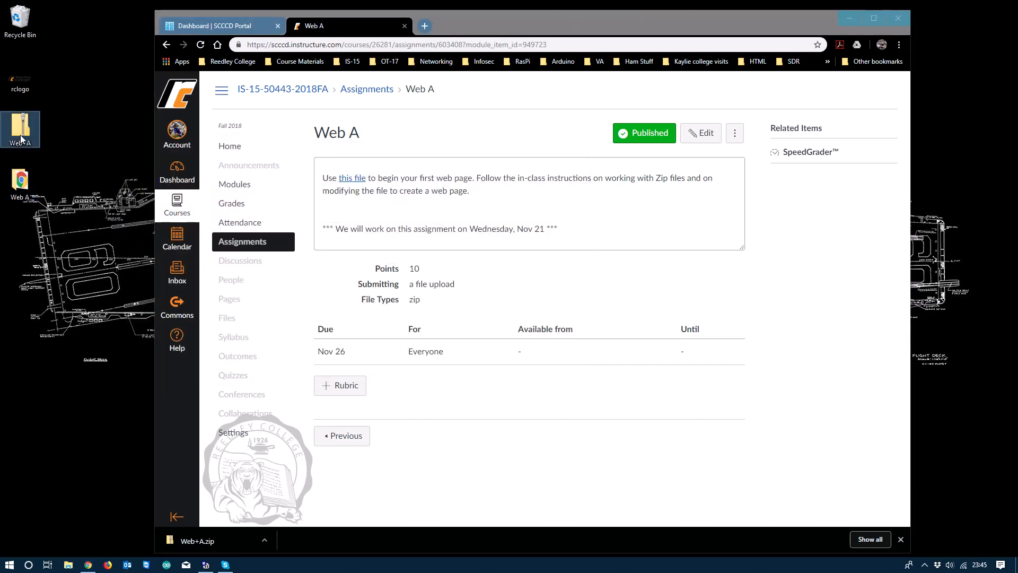
left_click_drag(21, 139, 27, 24)
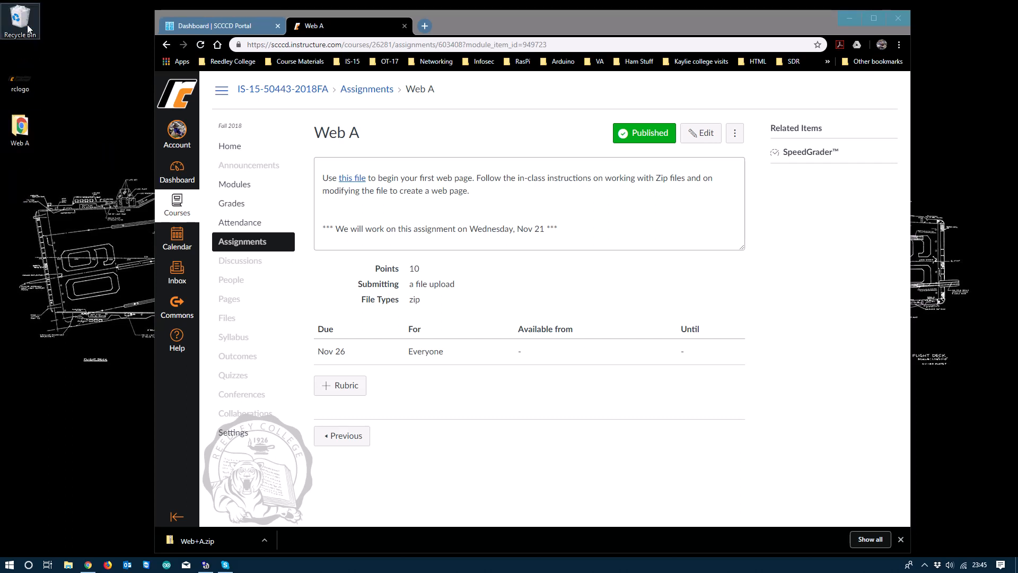
Step: Open the desktop Web A folder to reveal the LastNameFirstNameWeb HTML document
double_click(21, 132)
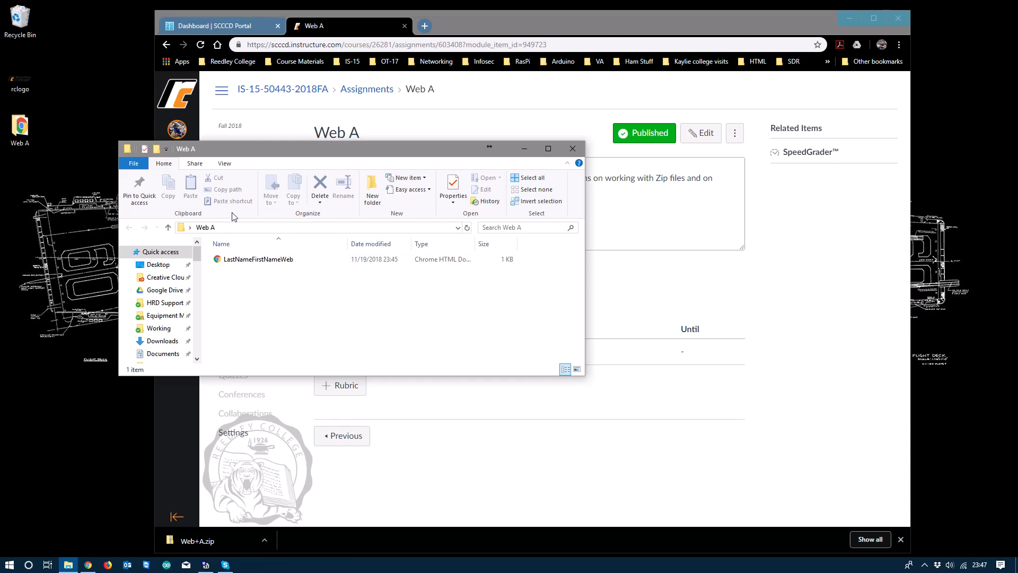
Step: Turn off 'Hide extensions for known file types' in Folder Options and apply it
left_click(224, 164)
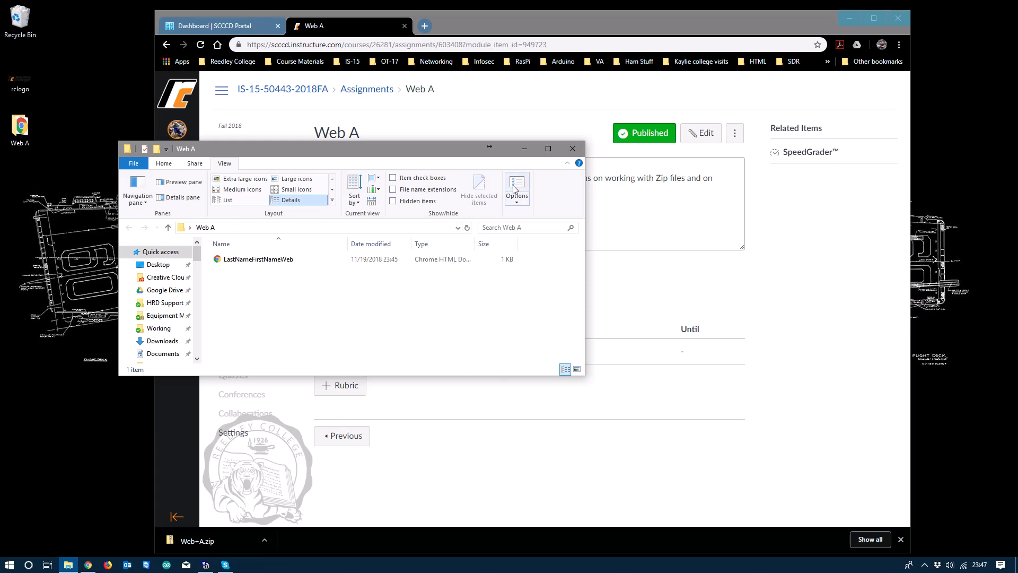
left_click(515, 203)
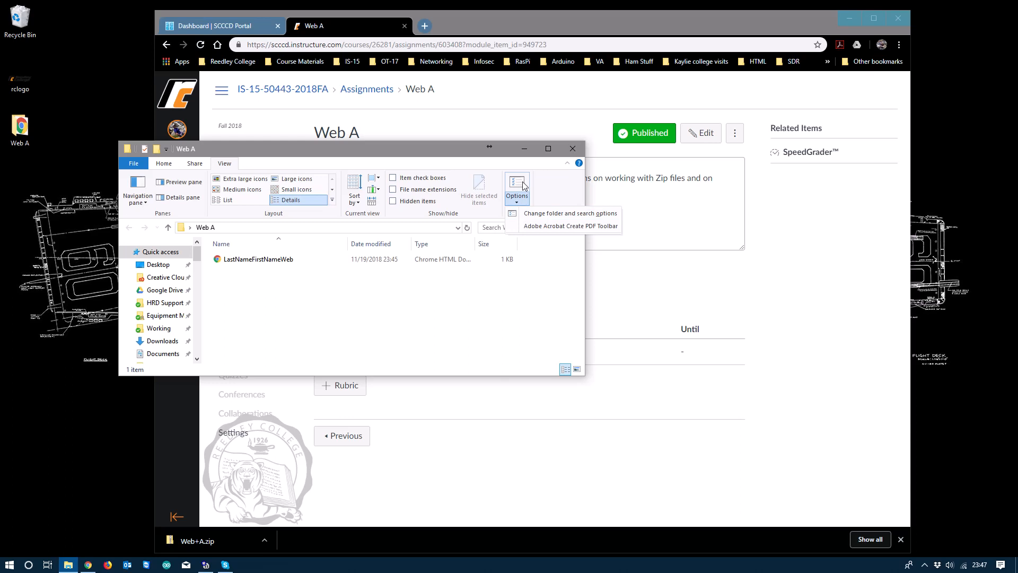
left_click(554, 214)
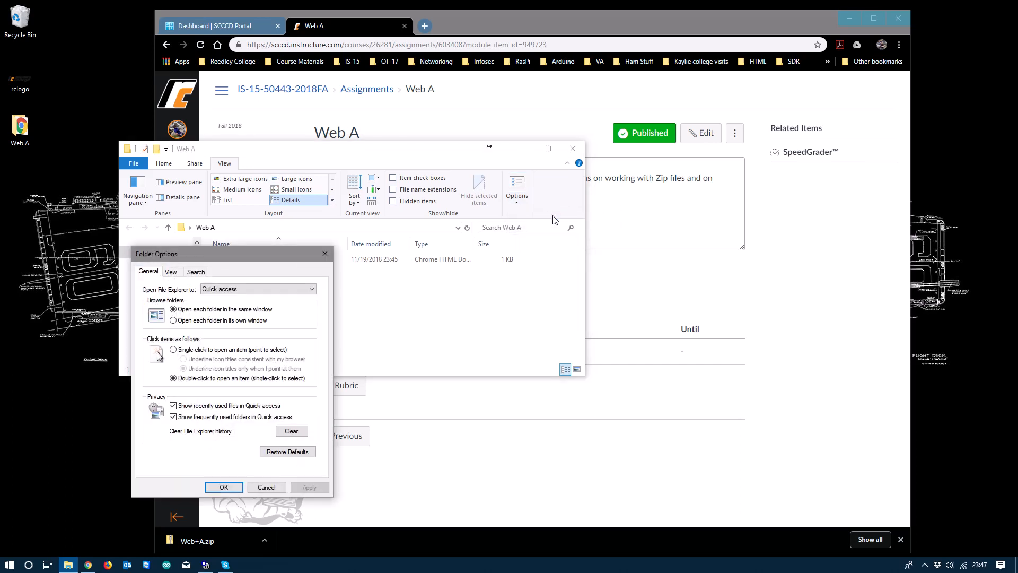
left_click(172, 273)
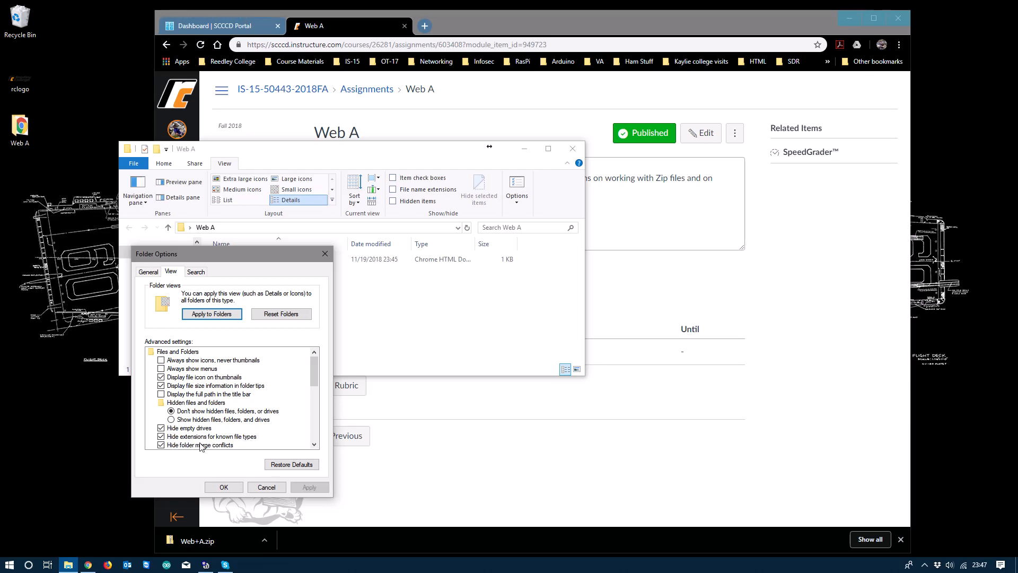
left_click(161, 436)
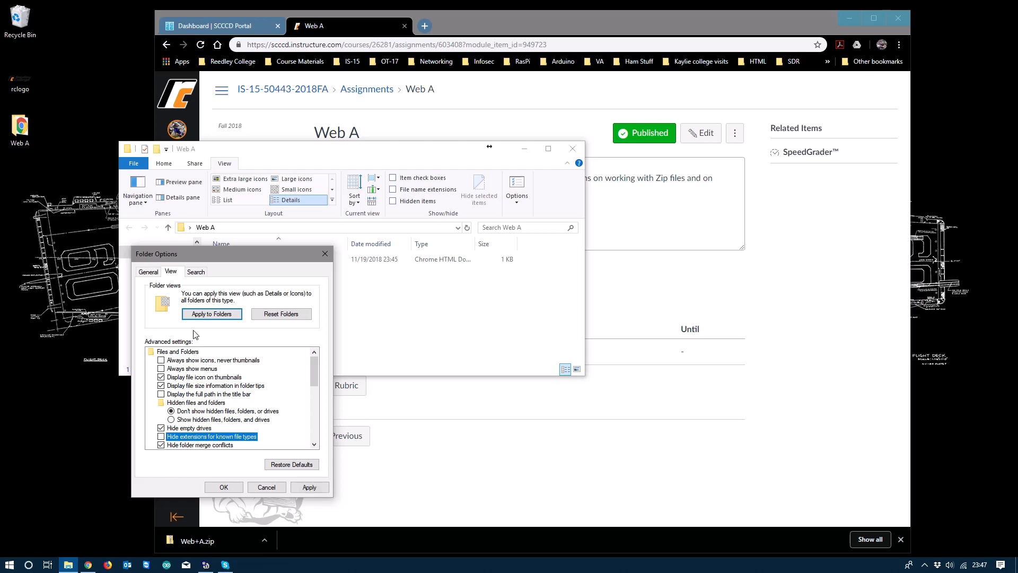
left_click_drag(206, 253, 313, 278)
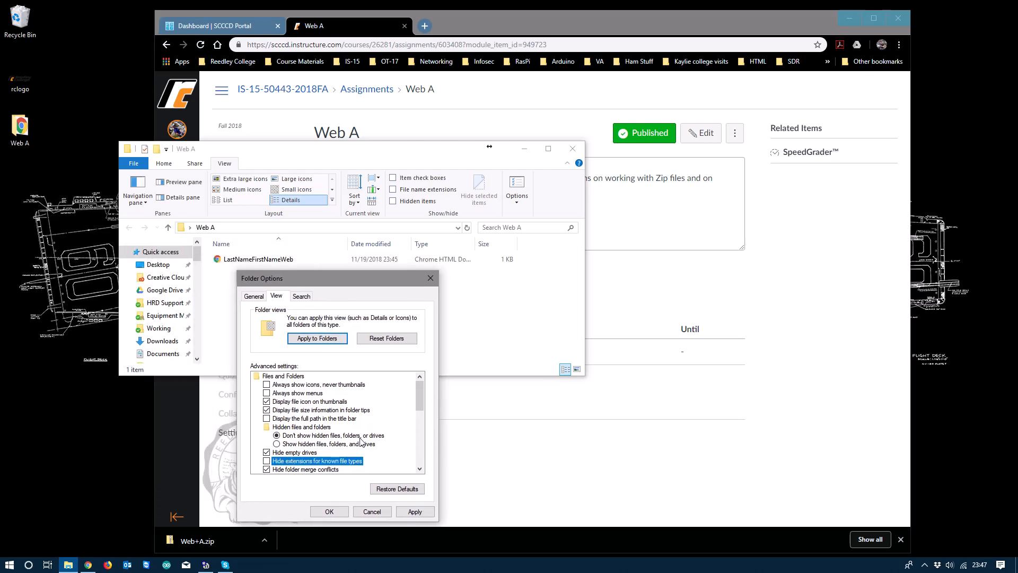
left_click(413, 512)
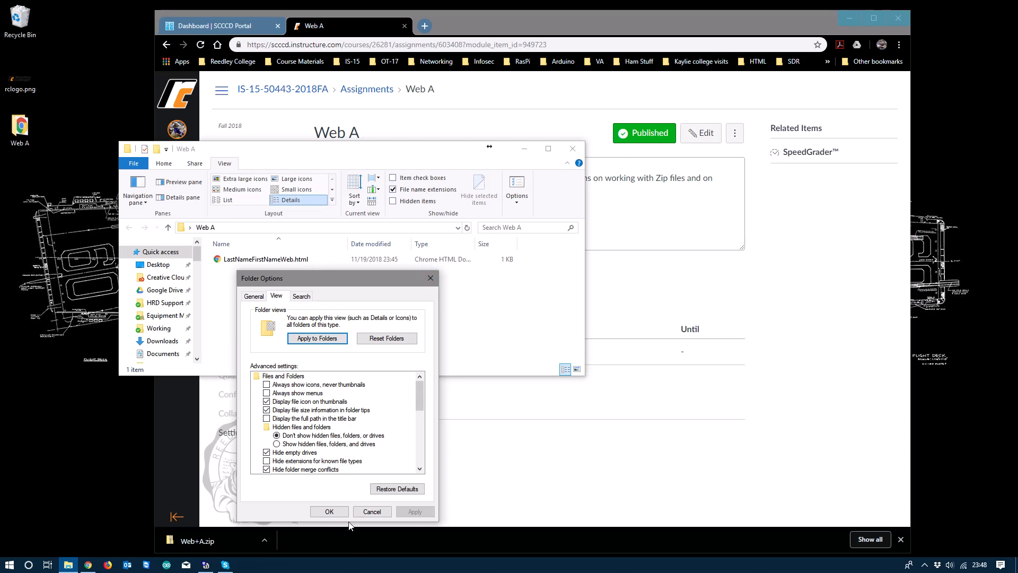
left_click(329, 513)
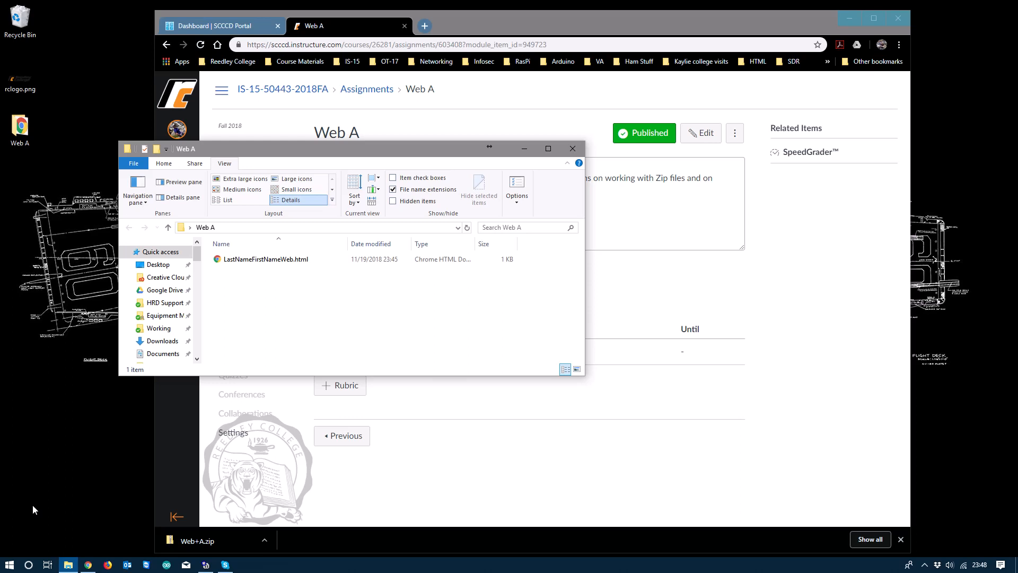
key("super+r")
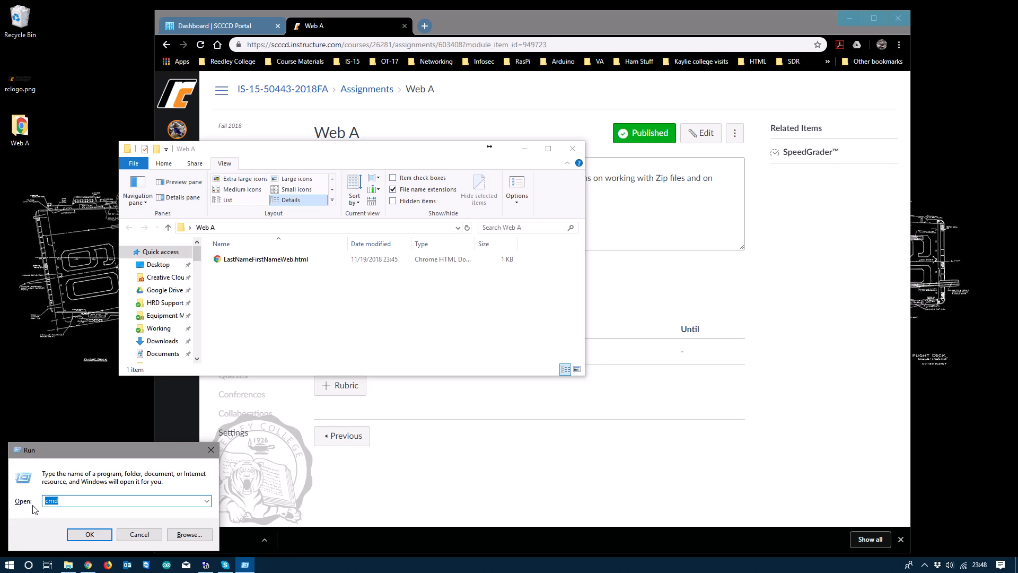
Step: Launch Notepad from the Run box and move it beside the Web A folder
type("n")
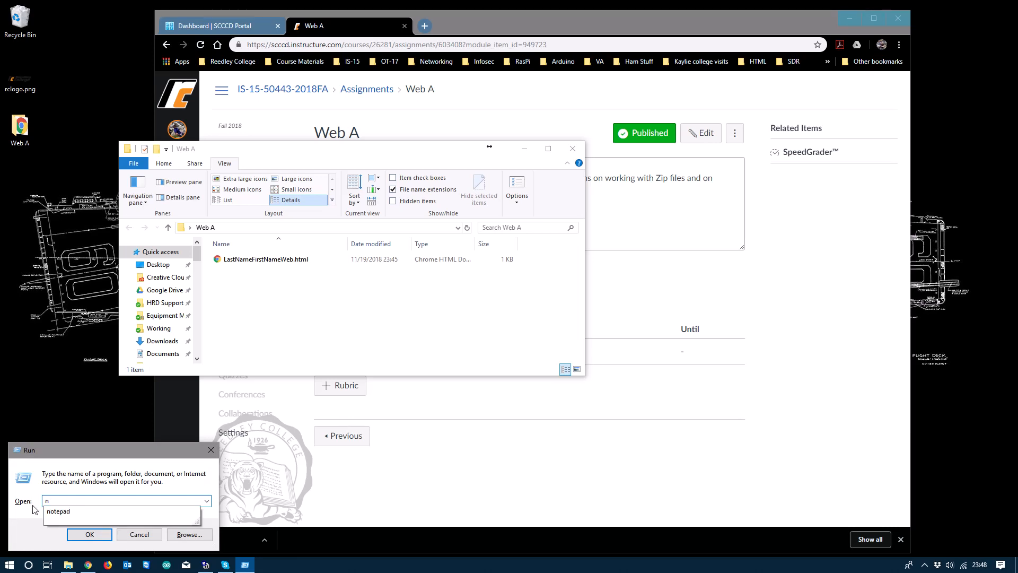
type("otepad")
key("Return")
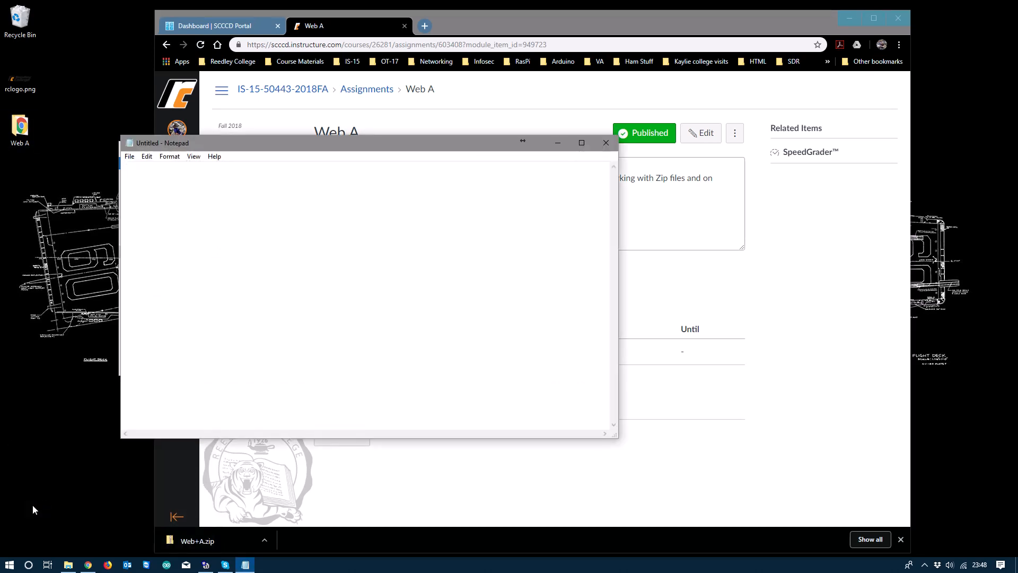
left_click_drag(306, 145, 540, 146)
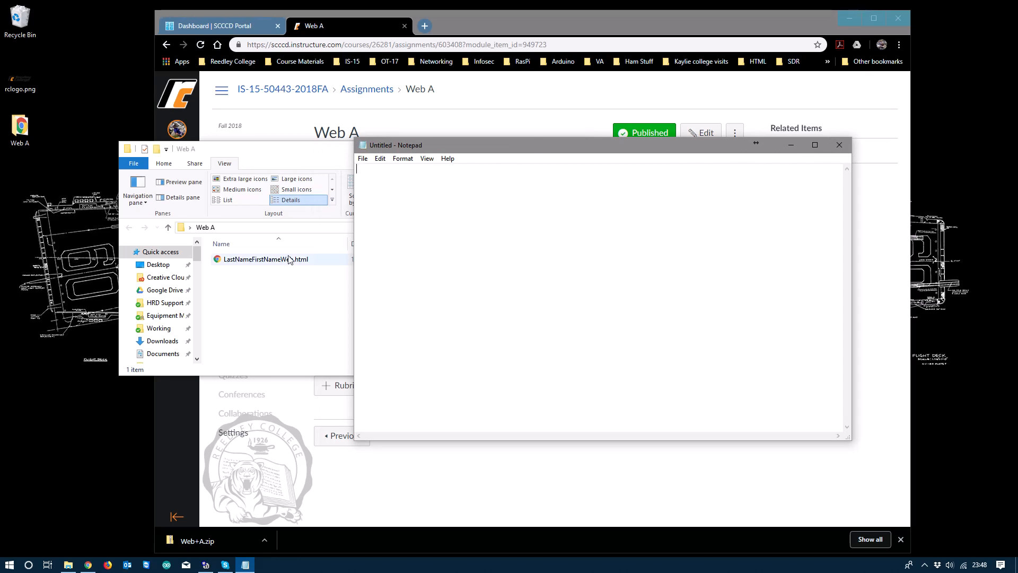
Step: Open LastNameFirstNameWeb.html from Desktop > Web A with All Files (*.*) shown
left_click(366, 159)
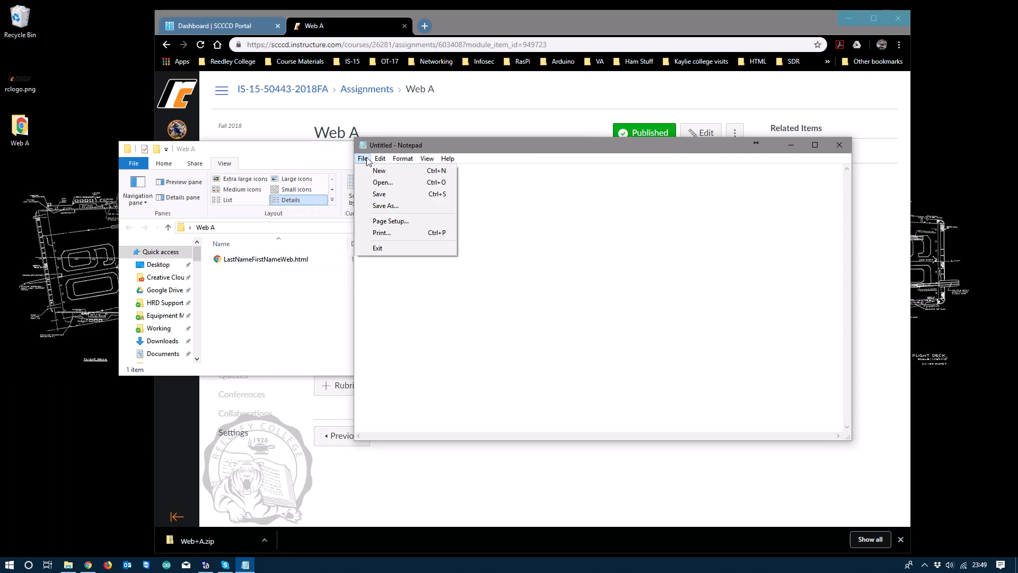
left_click(374, 182)
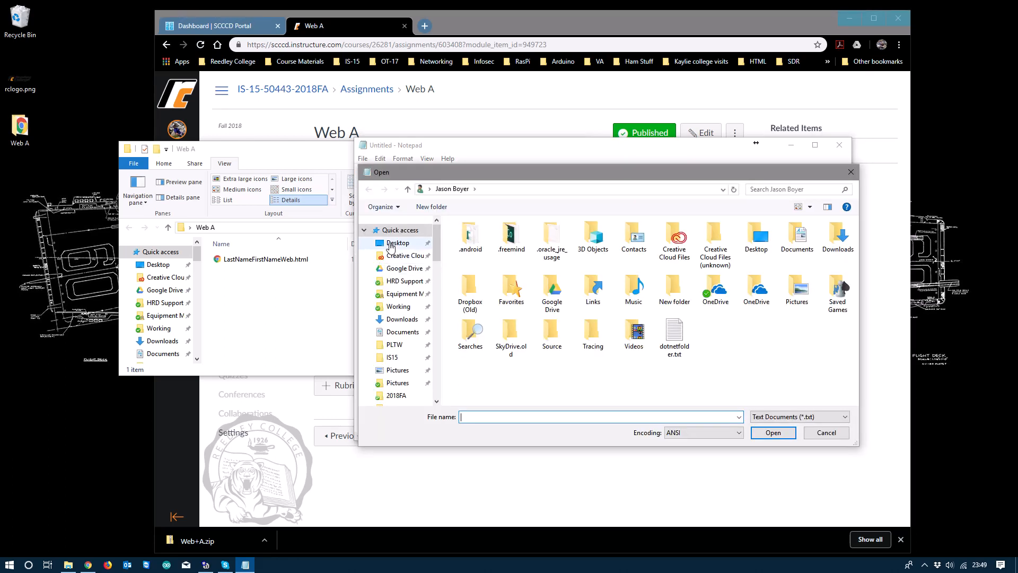
left_click(391, 244)
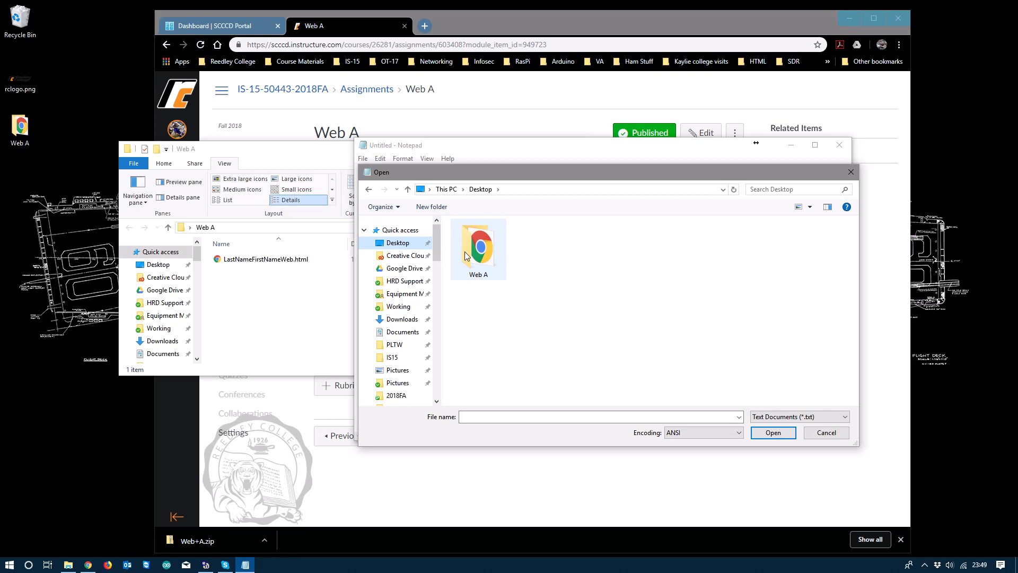
double_click(466, 255)
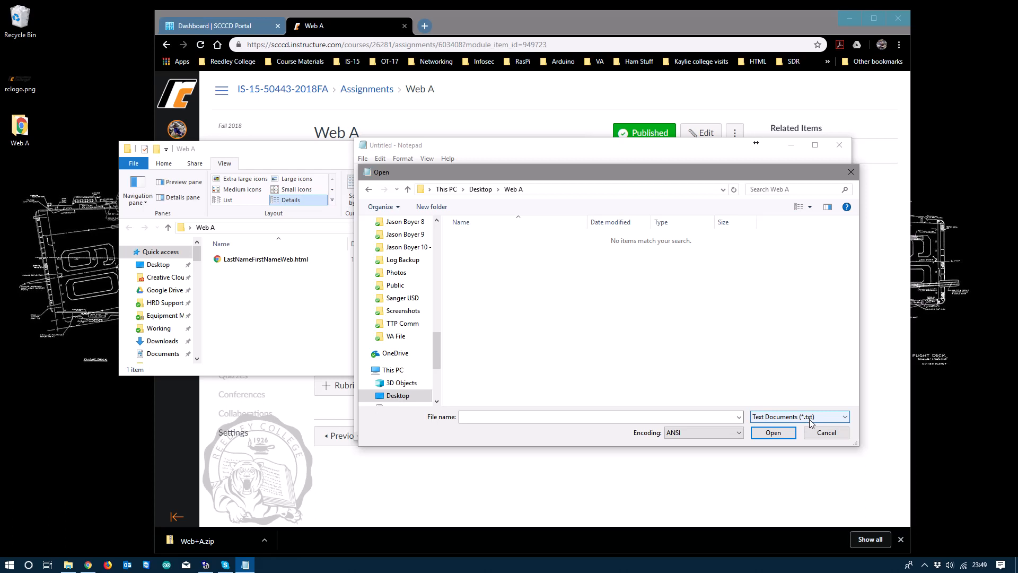
left_click(845, 418)
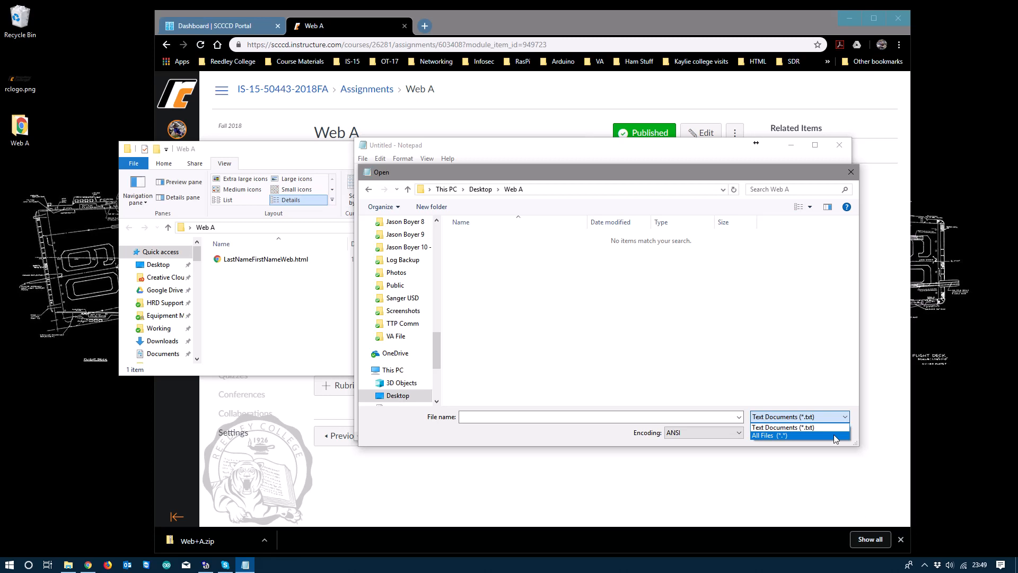
left_click(834, 438)
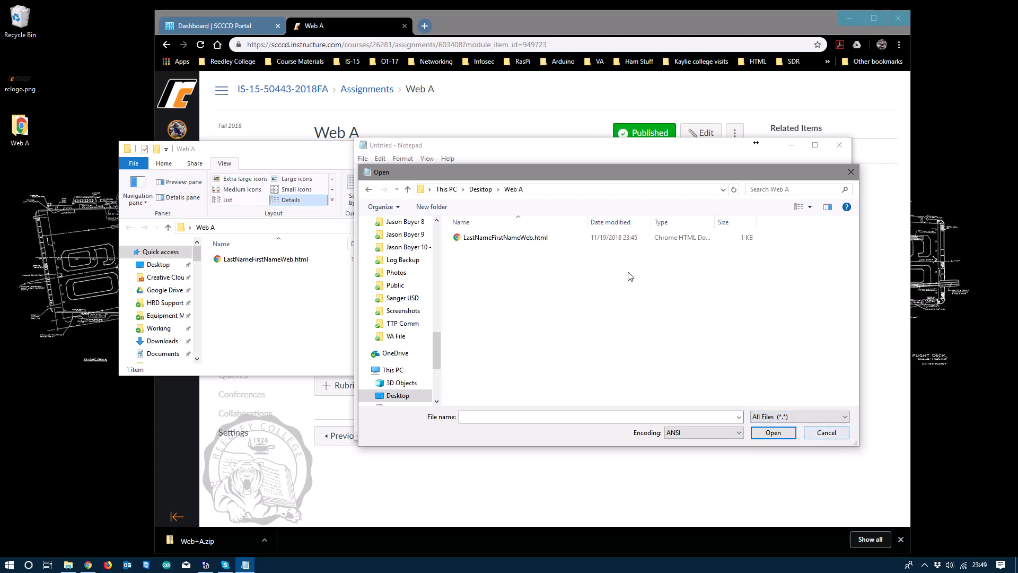
double_click(519, 239)
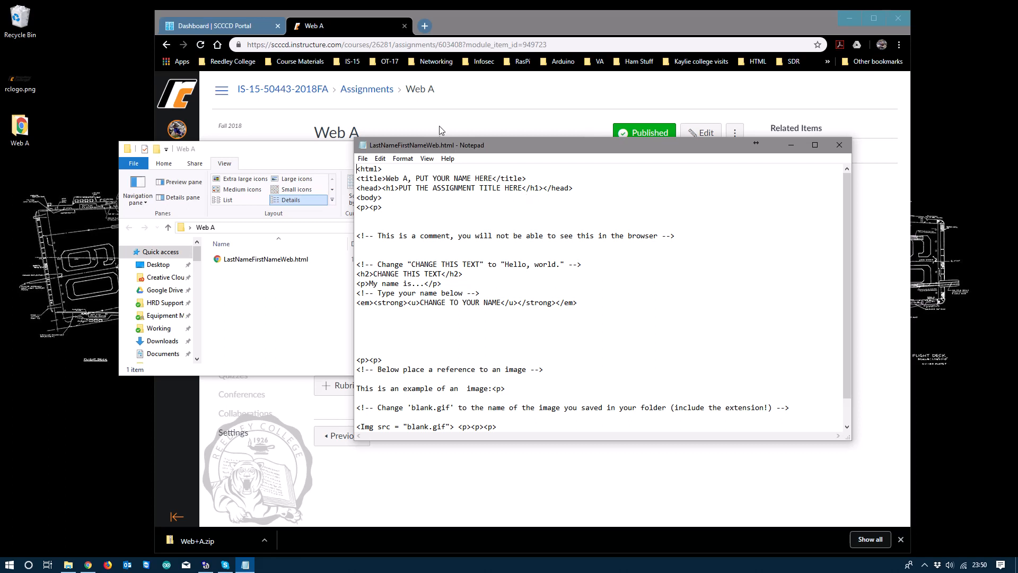
left_click(363, 159)
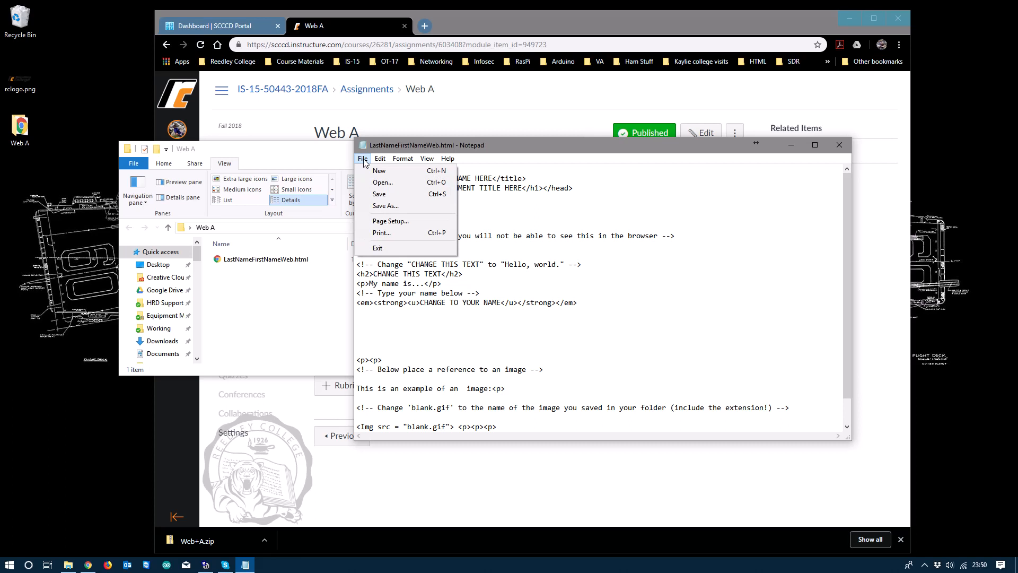
Step: In Save As, clear the placeholder file name and set the type to All Files
left_click(371, 208)
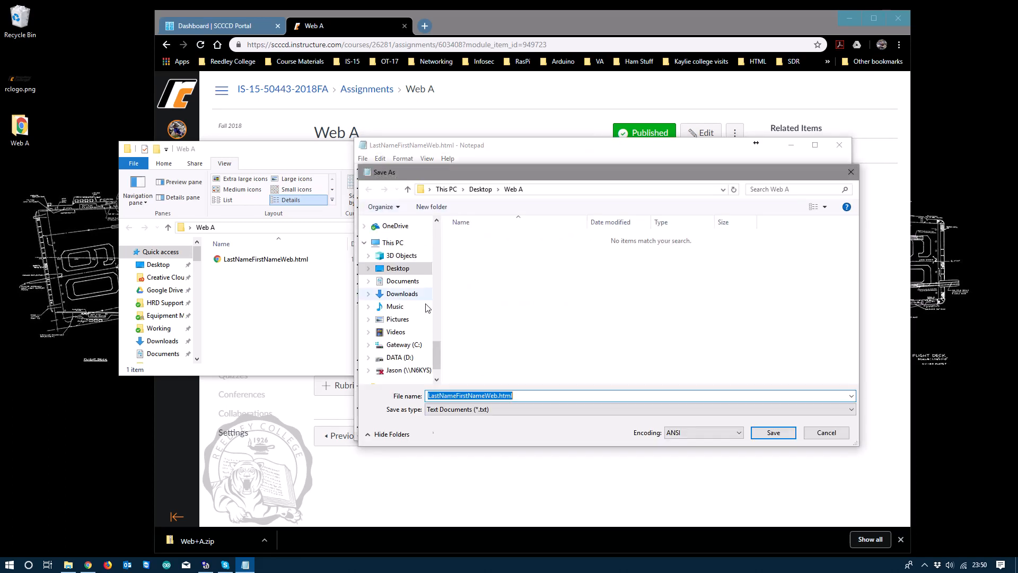
left_click(495, 396)
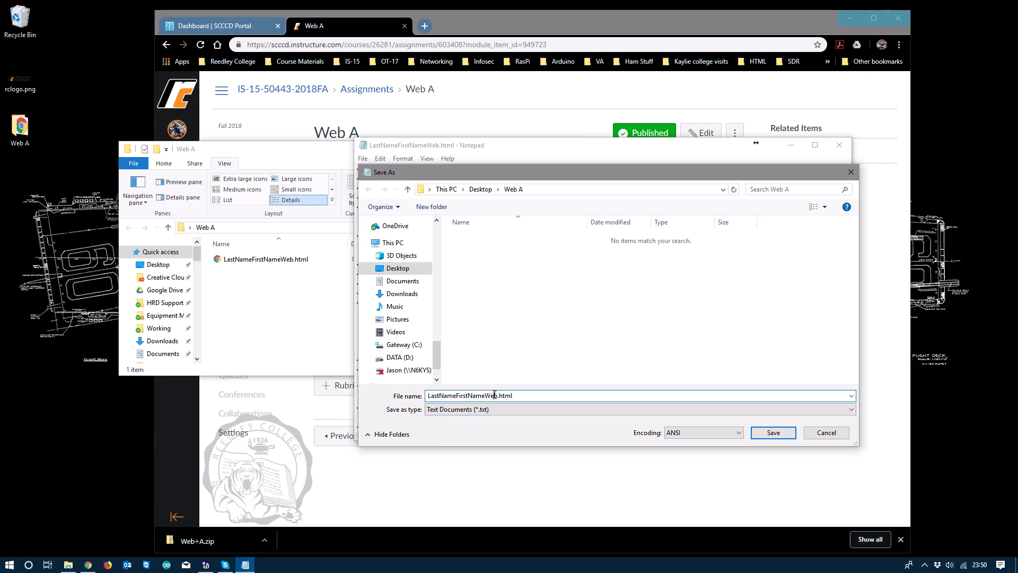
left_click_drag(494, 395, 428, 396)
key("BackSpace")
key("BackSpace")
left_click(517, 409)
left_click(514, 427)
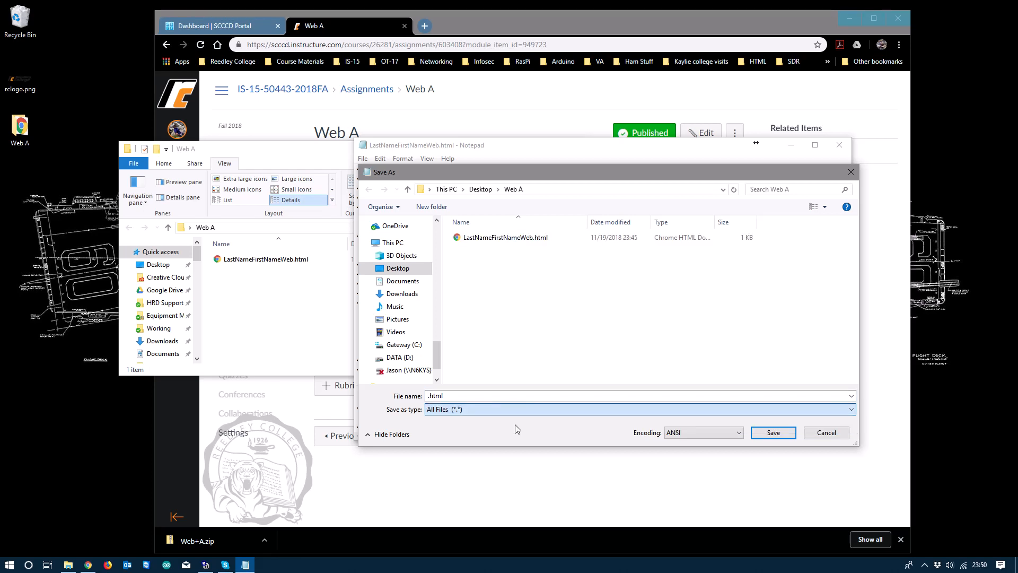
Step: Name the file with the student's last and first name plus WebA.html and save it
left_click(427, 398)
left_click_drag(427, 400, 477, 395)
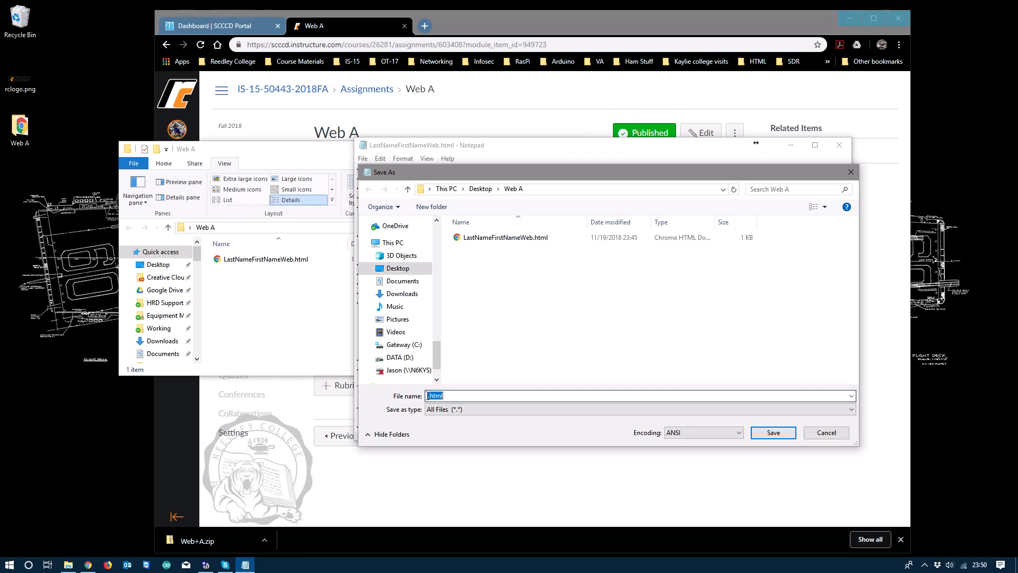
key("End")
key("BackSpace")
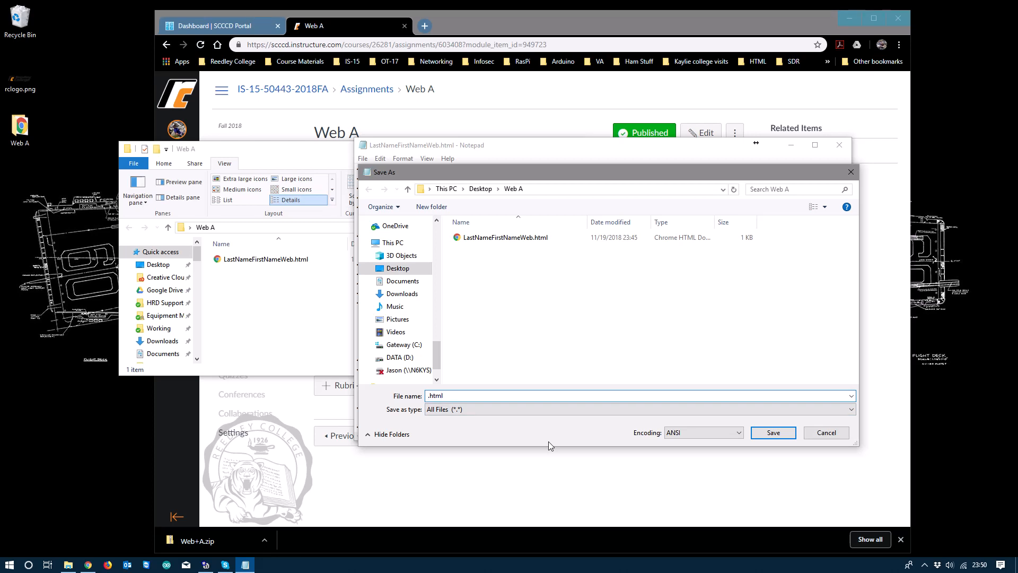
left_click(447, 409)
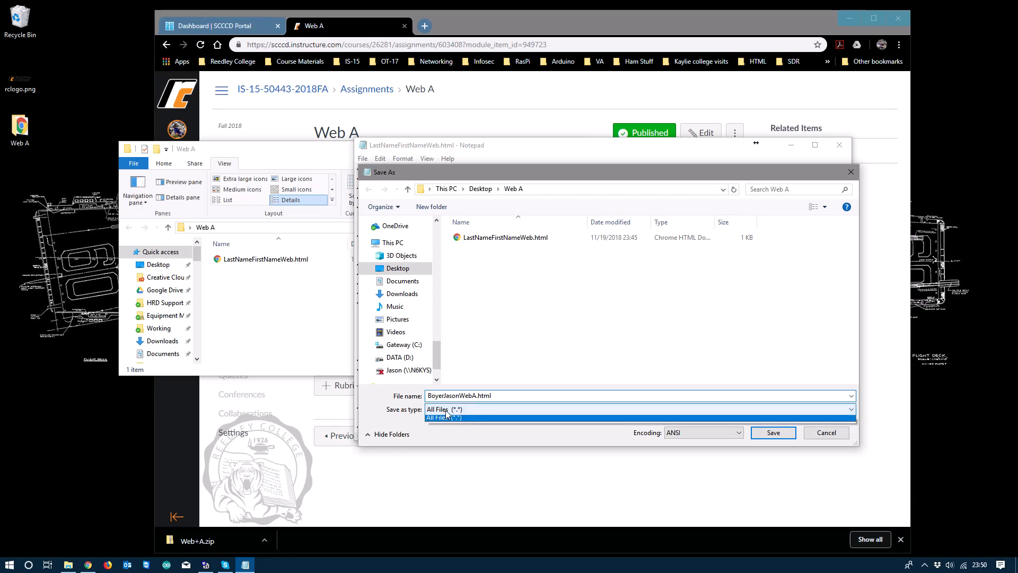
left_click(444, 428)
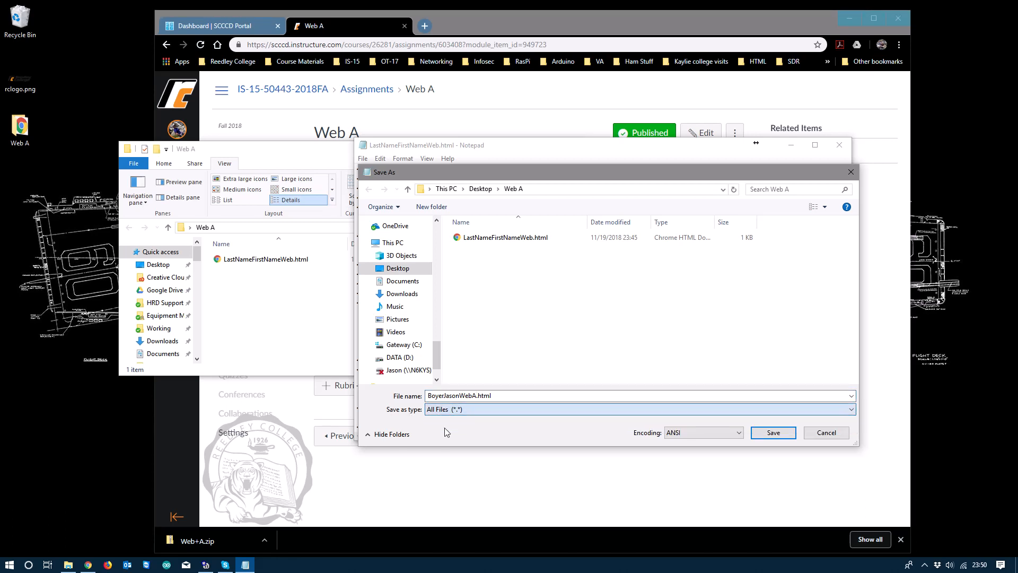
left_click(478, 395)
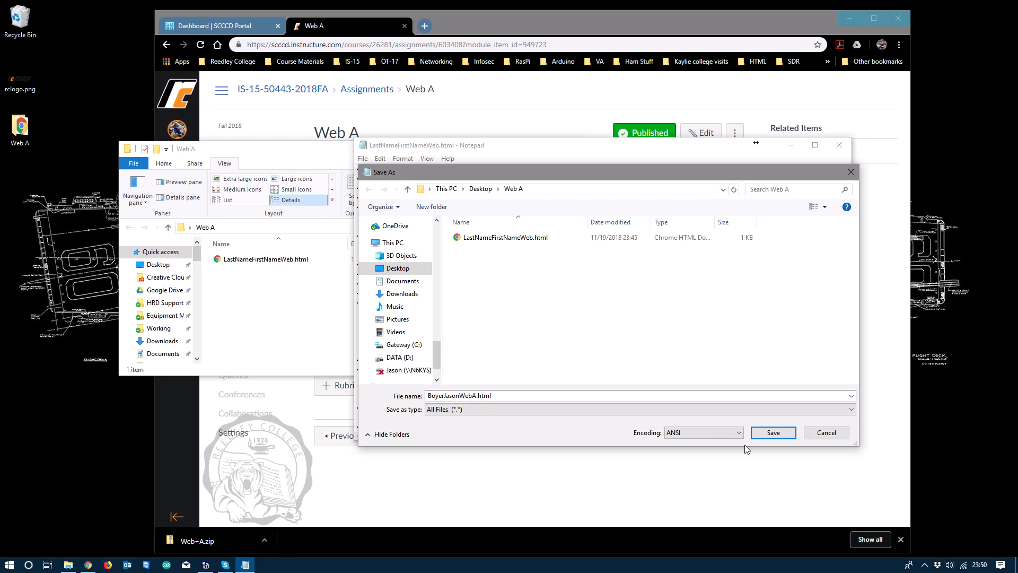
left_click(772, 433)
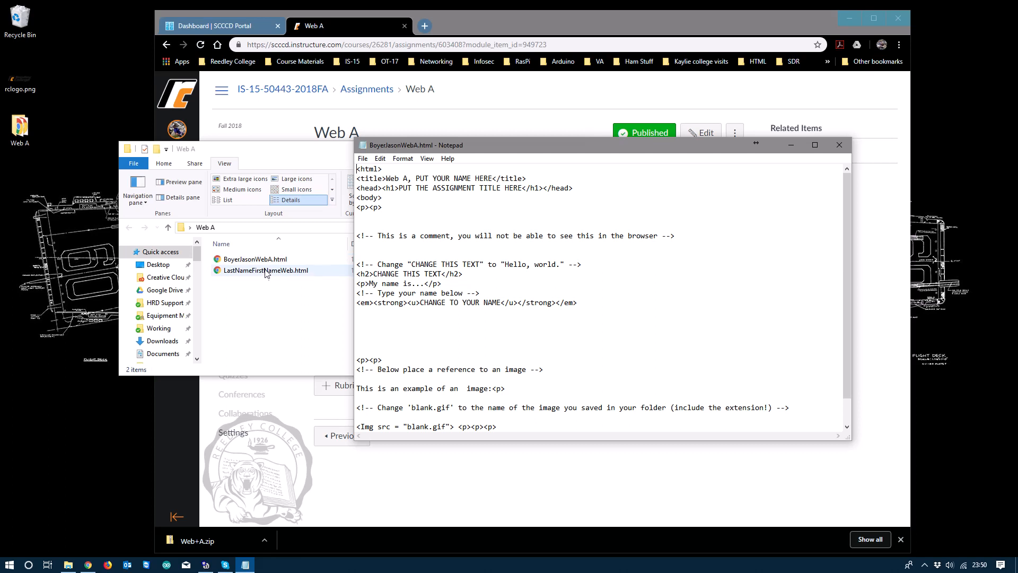
Step: Check both HTML files in Web A, close Explorer and Notepad, and minimize Chrome
left_click(272, 318)
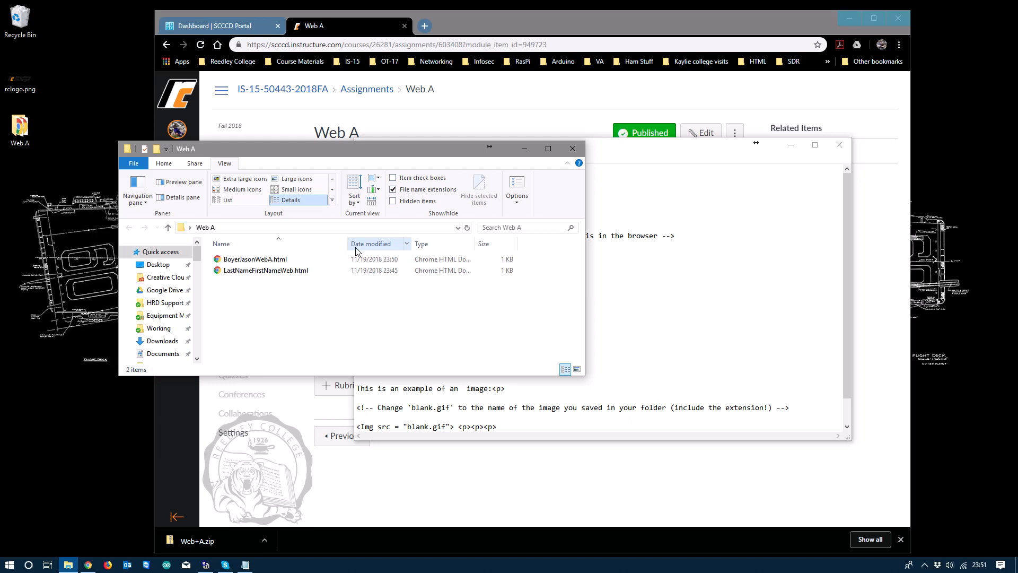
left_click(573, 151)
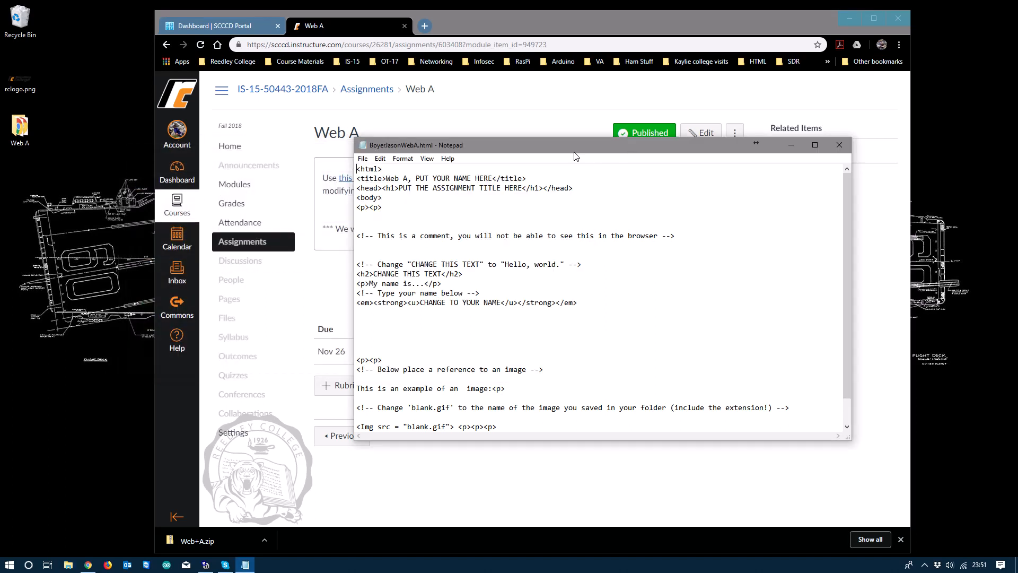
left_click(844, 146)
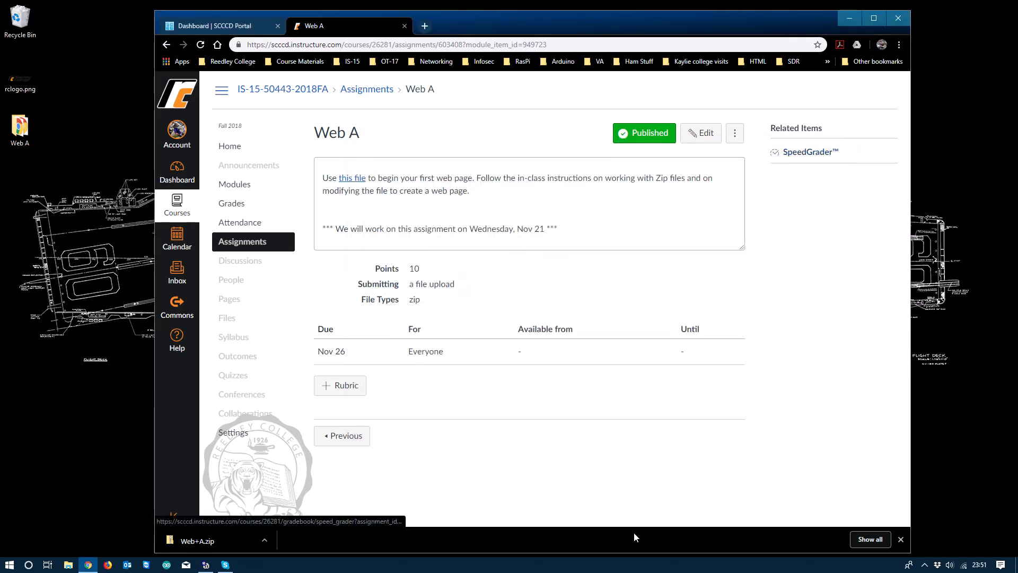
left_click(850, 20)
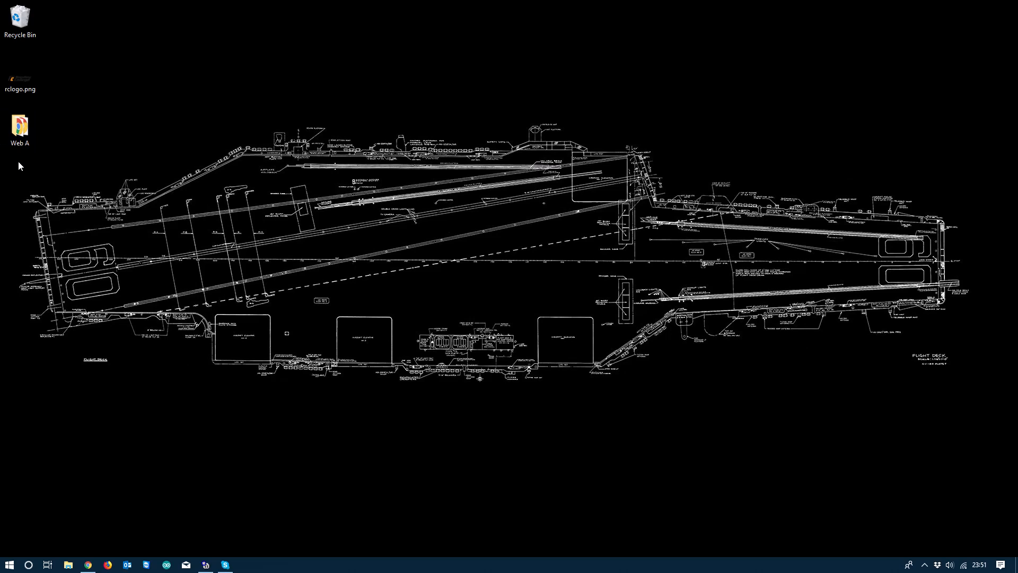
Step: Rename the desktop Web A folder to the student's last and first name plus WebA
double_click(22, 133)
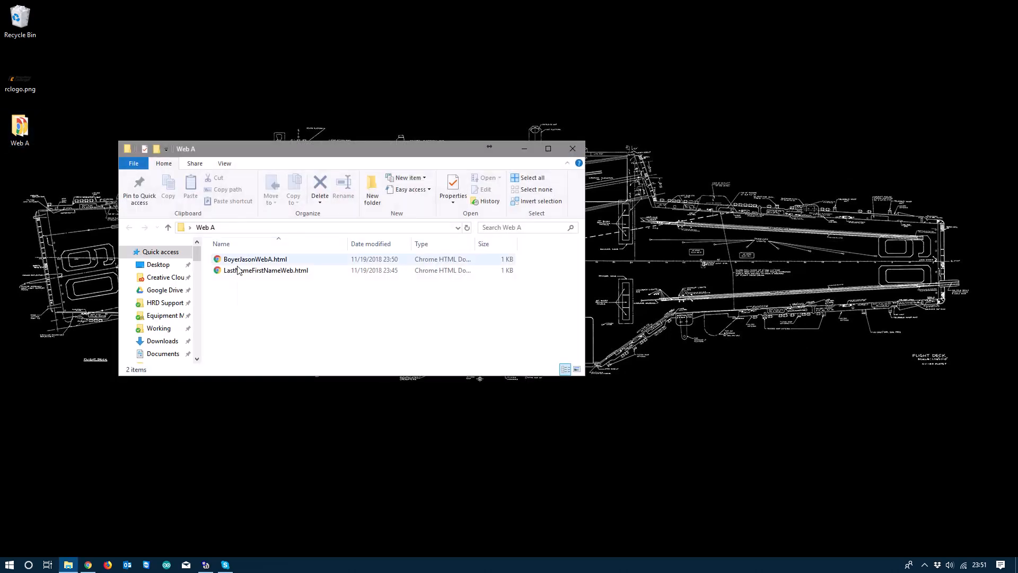
left_click(574, 150)
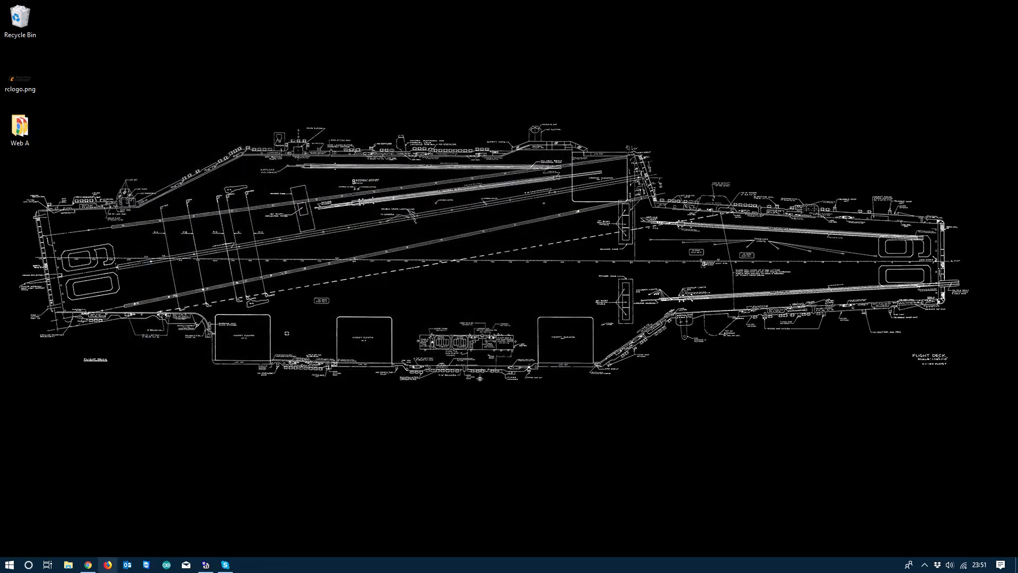
right_click(20, 144)
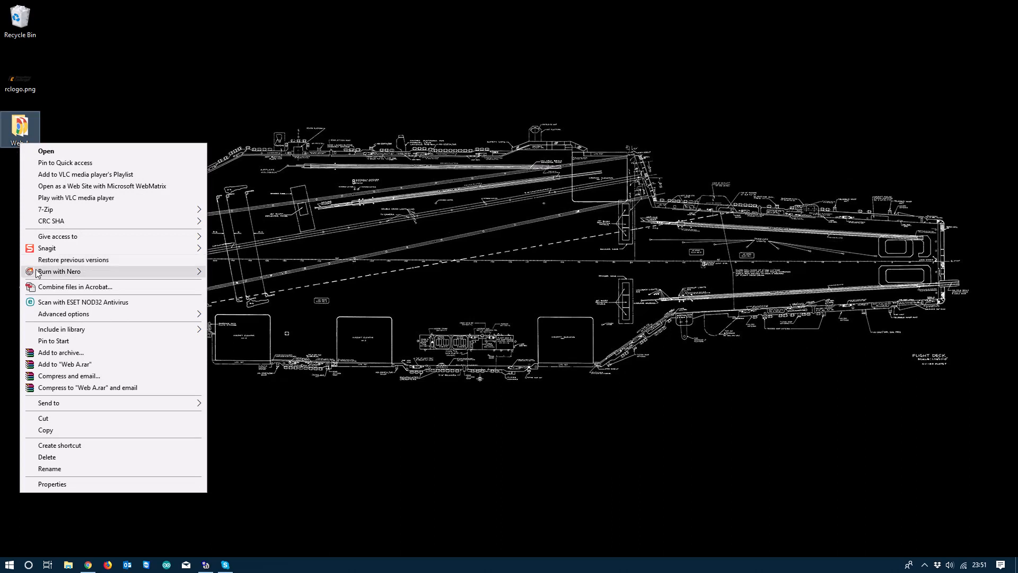
left_click(69, 474)
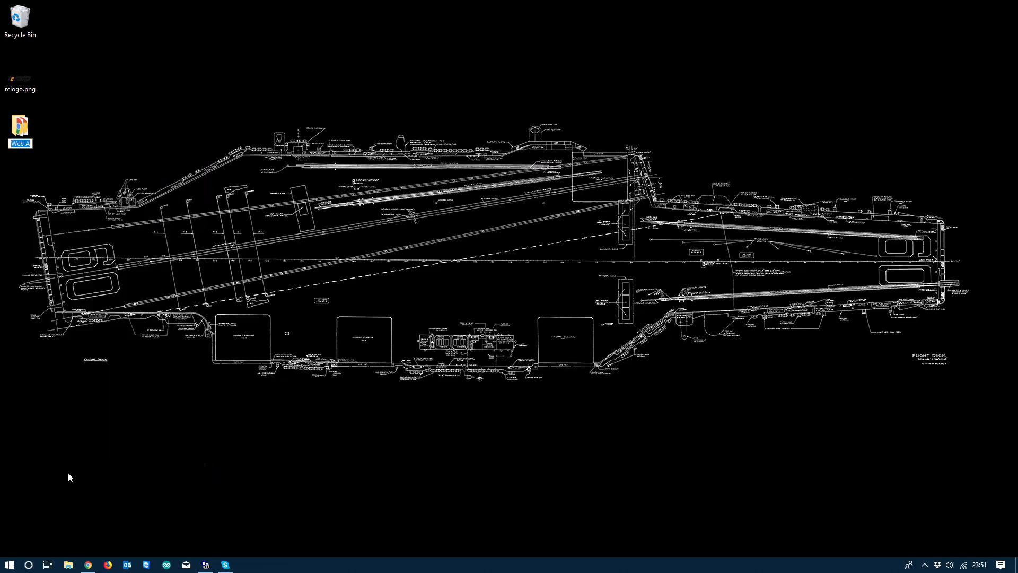
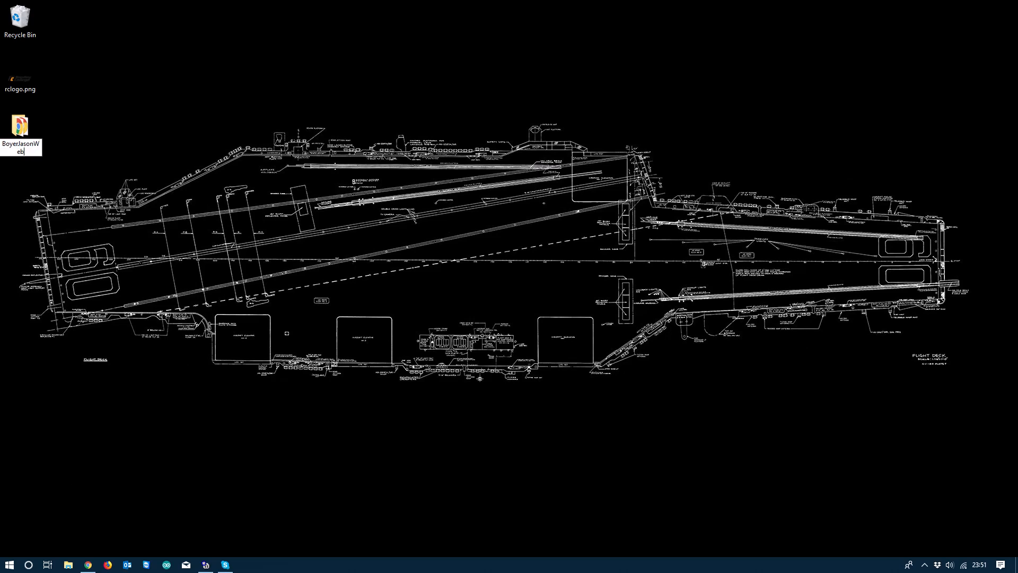
key("Return")
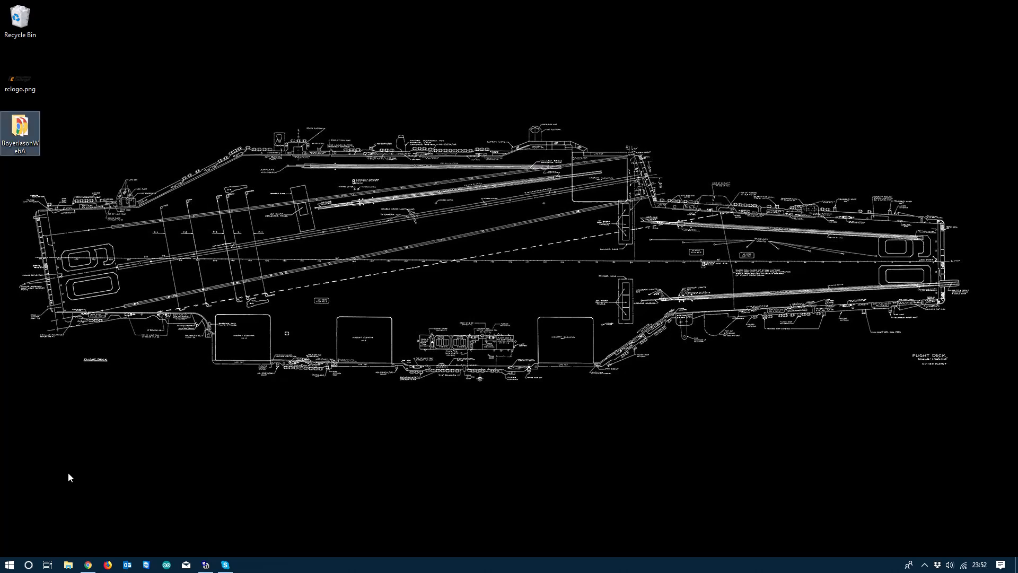
Step: Send the renamed folder to a Compressed (zipped) folder with its default name, placed below it
right_click(33, 146)
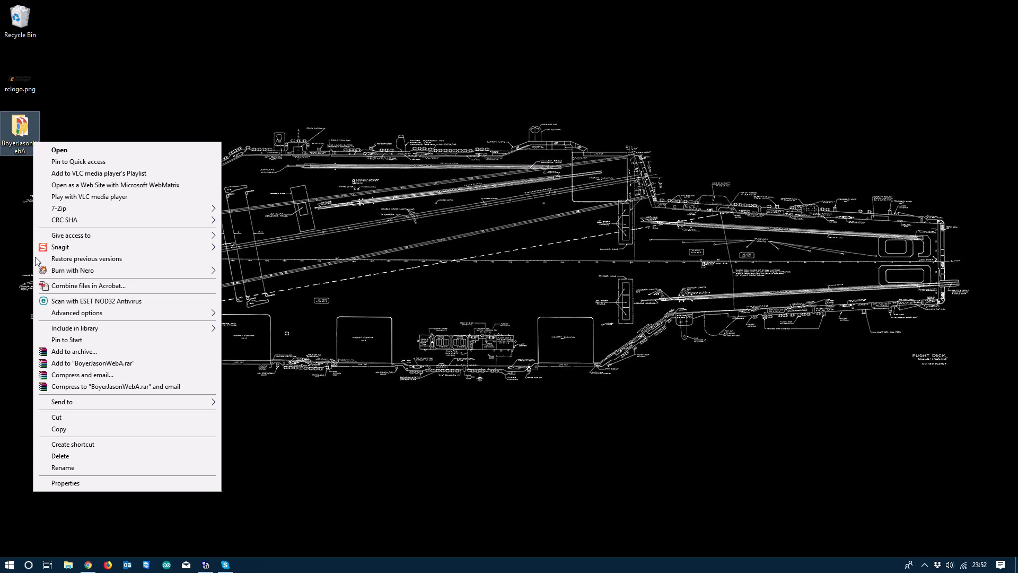
mouse_move(37, 271)
mouse_move(54, 404)
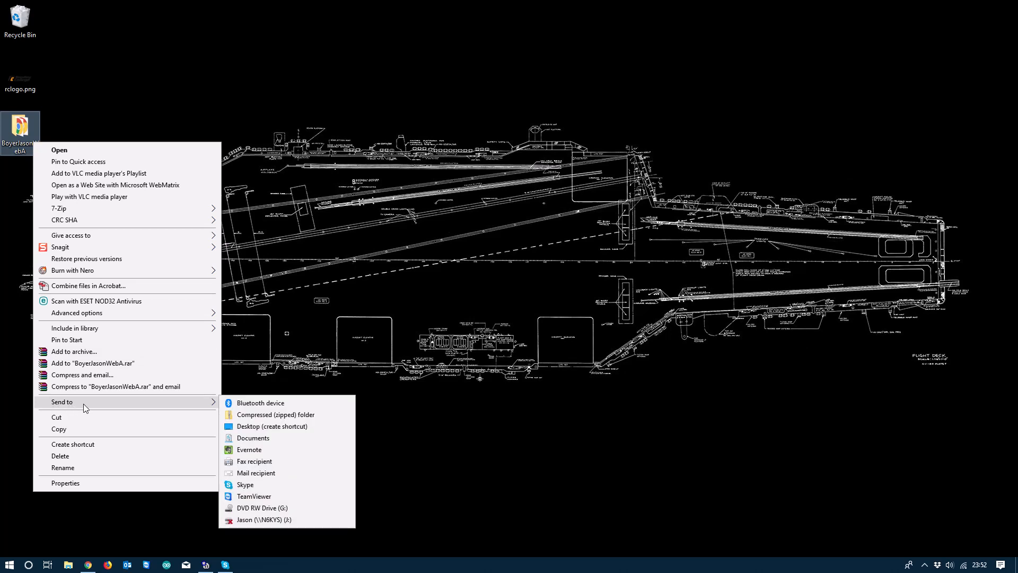
left_click(246, 414)
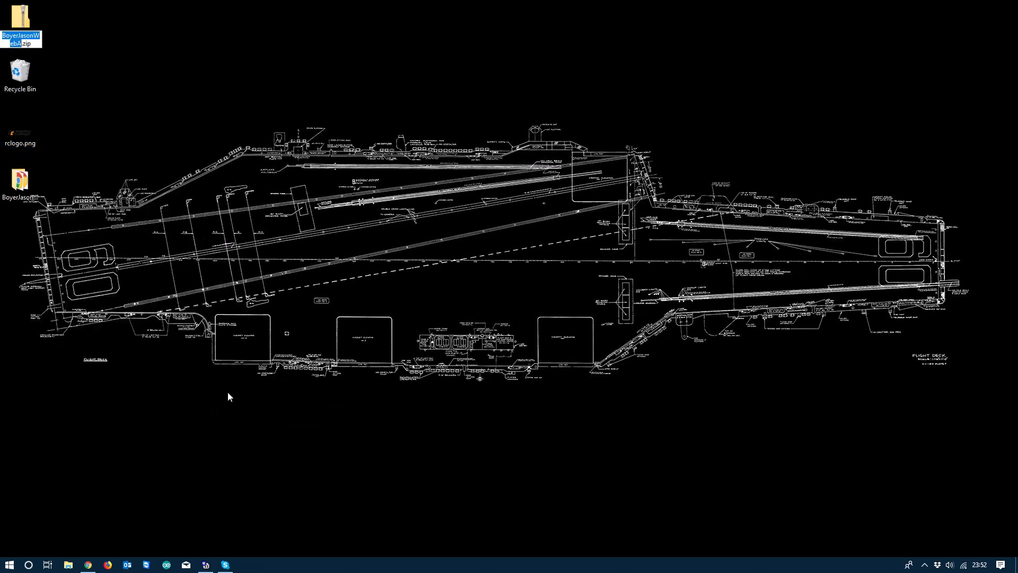
key("Return")
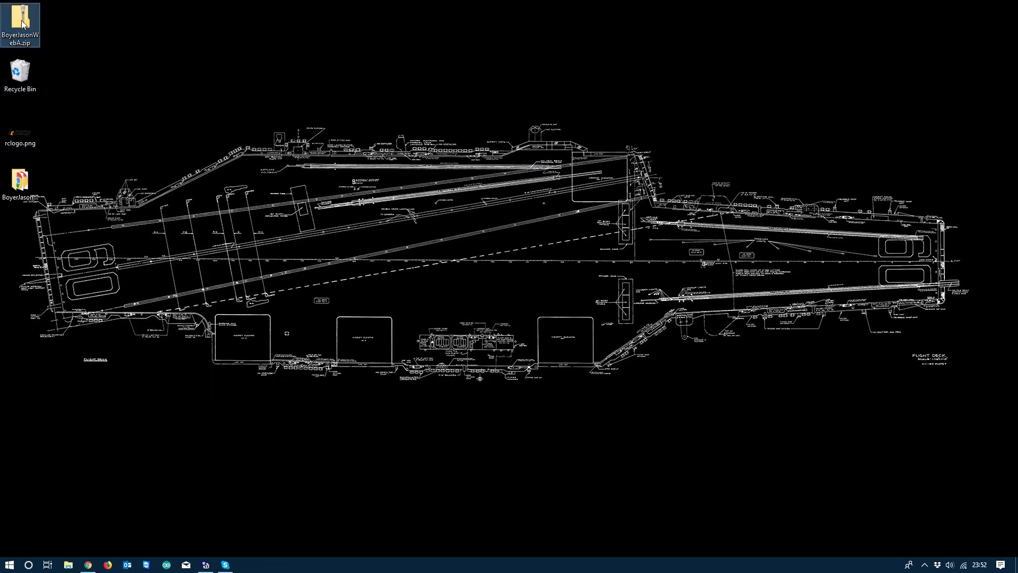
left_click_drag(22, 19, 49, 236)
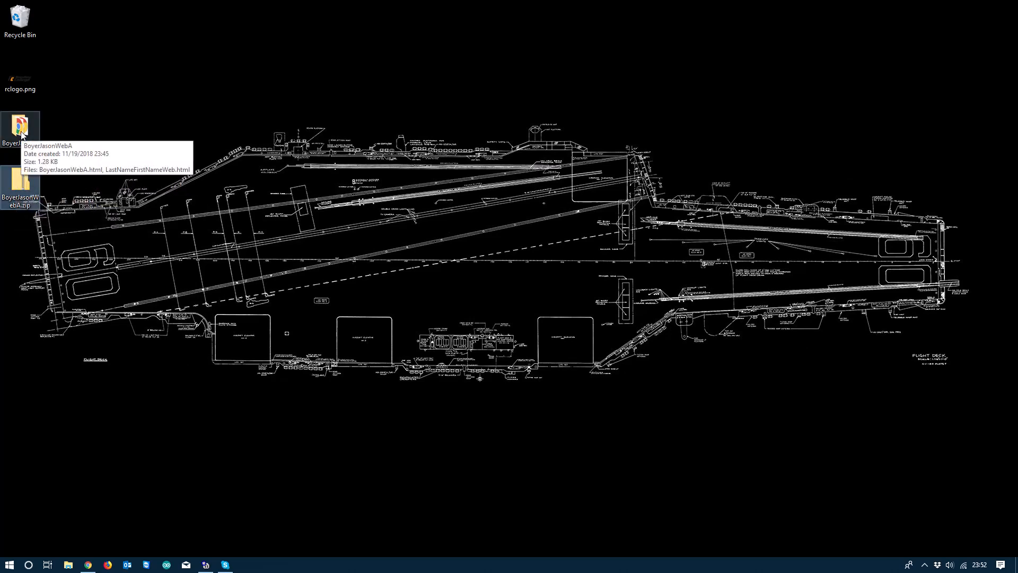
double_click(19, 192)
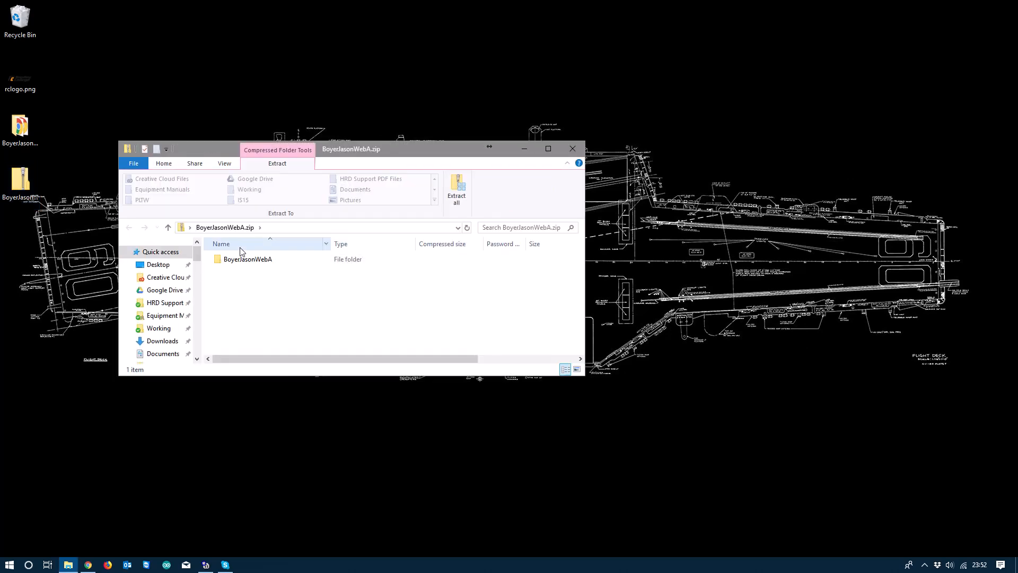
left_click(237, 259)
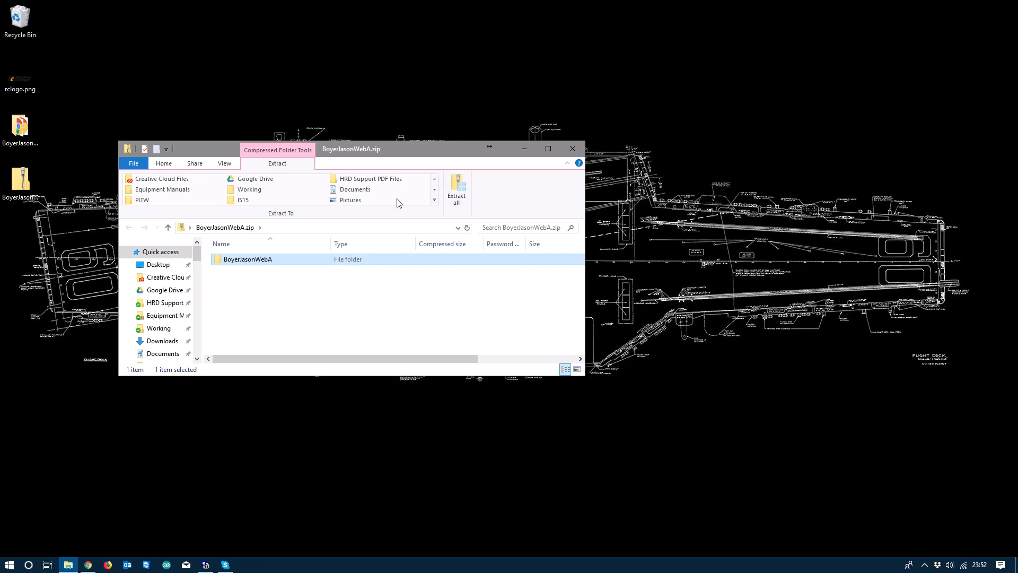
double_click(225, 258)
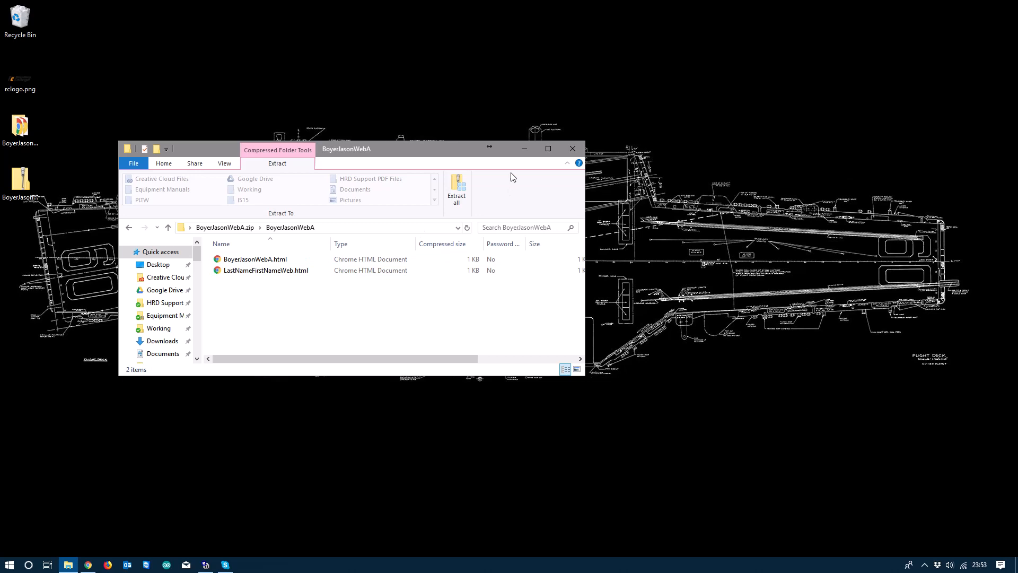
left_click(573, 149)
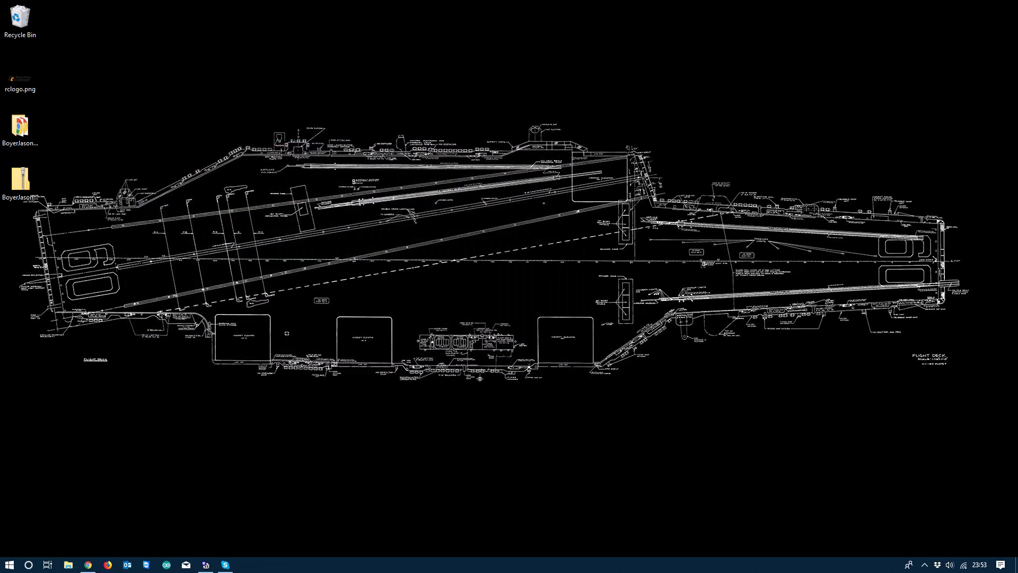
Step: Drag the WebA zip file onto the Recycle Bin
left_click_drag(21, 182, 30, 21)
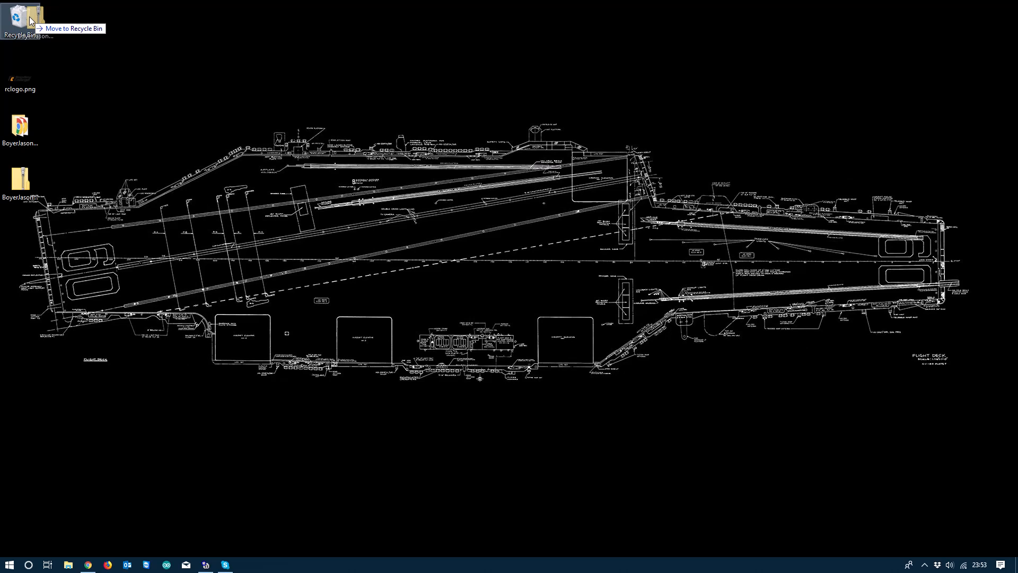
left_click_drag(30, 22, 31, 23)
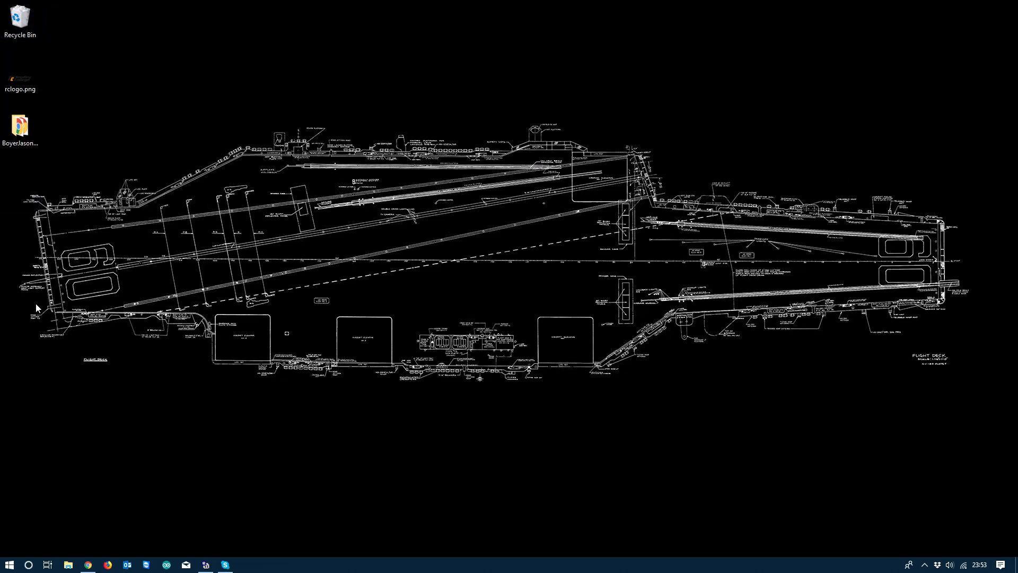